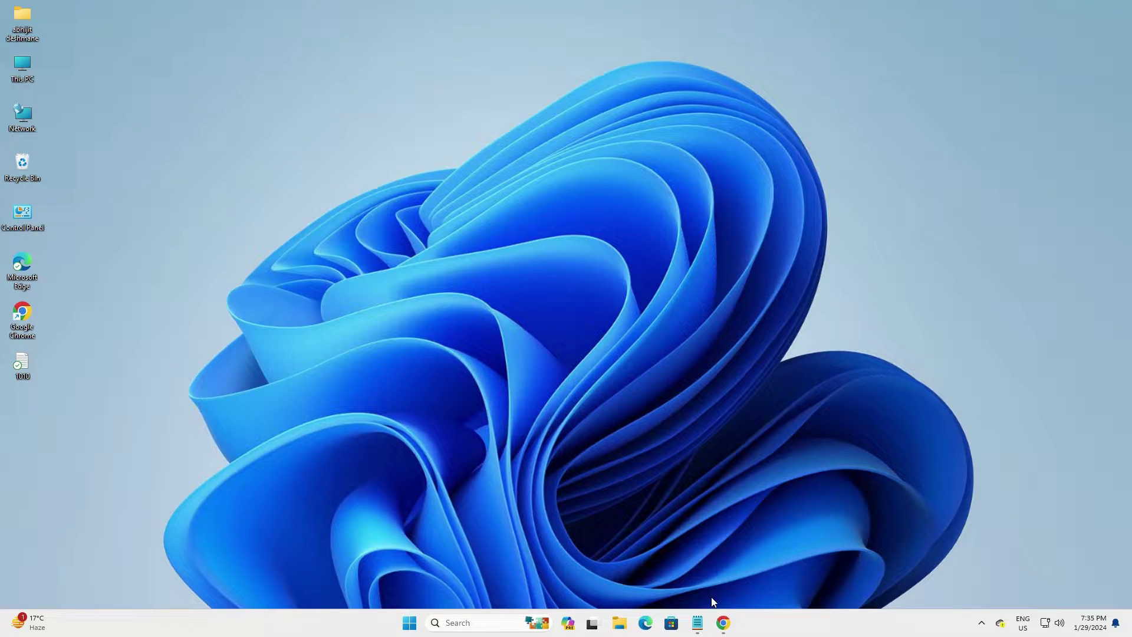
Restore the 1010 Notepad notes and open its mega.nz driver link in Chrome.
click(698, 620)
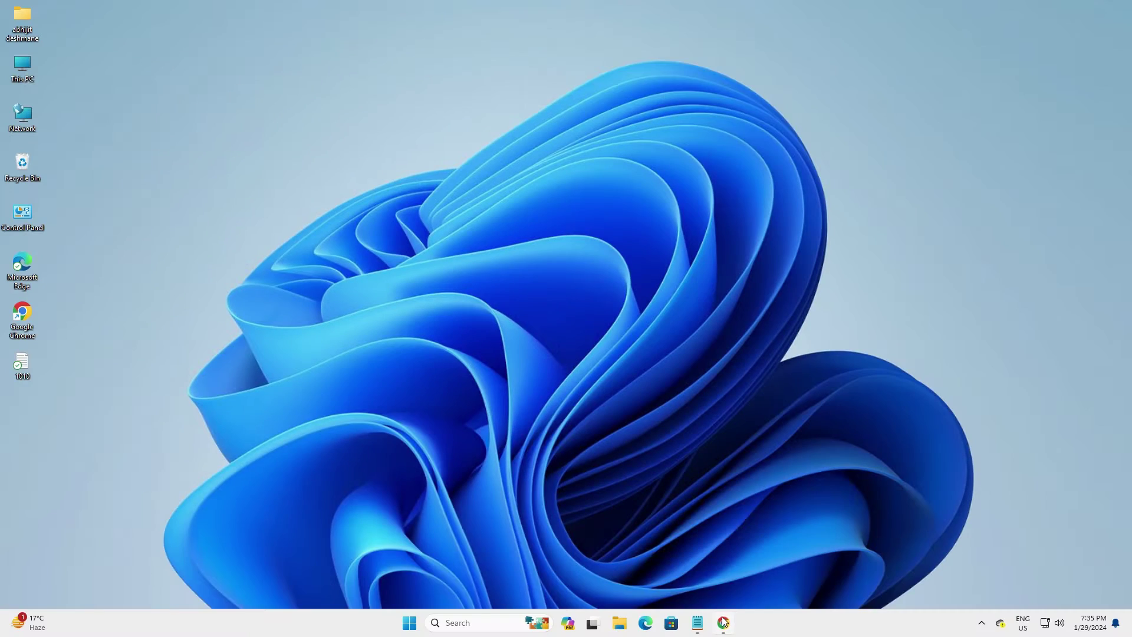
click(723, 621)
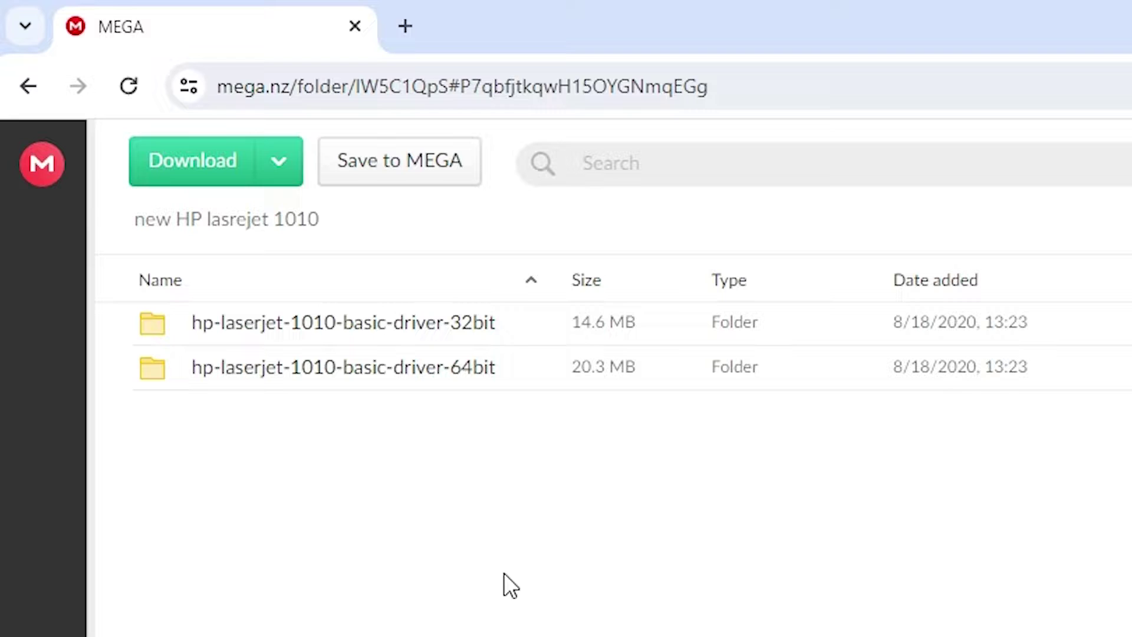
mouse_move(617, 267)
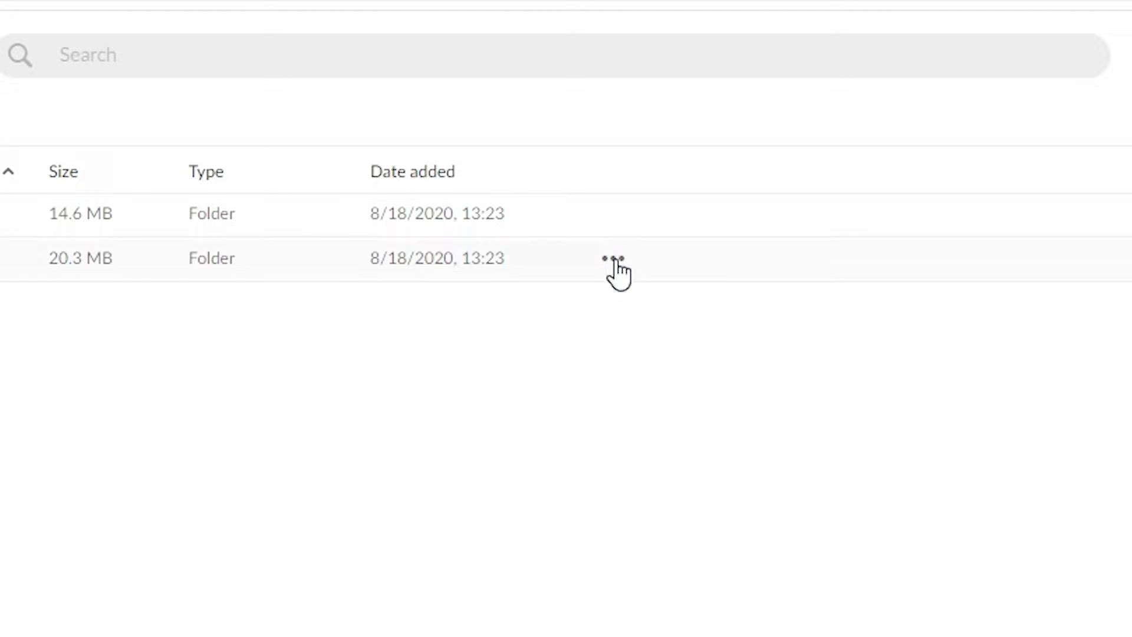
Download the 20.3 MB hp-laserjet-1010-basic-driver folder from MEGA as a ZIP.
click(614, 263)
mouse_move(712, 352)
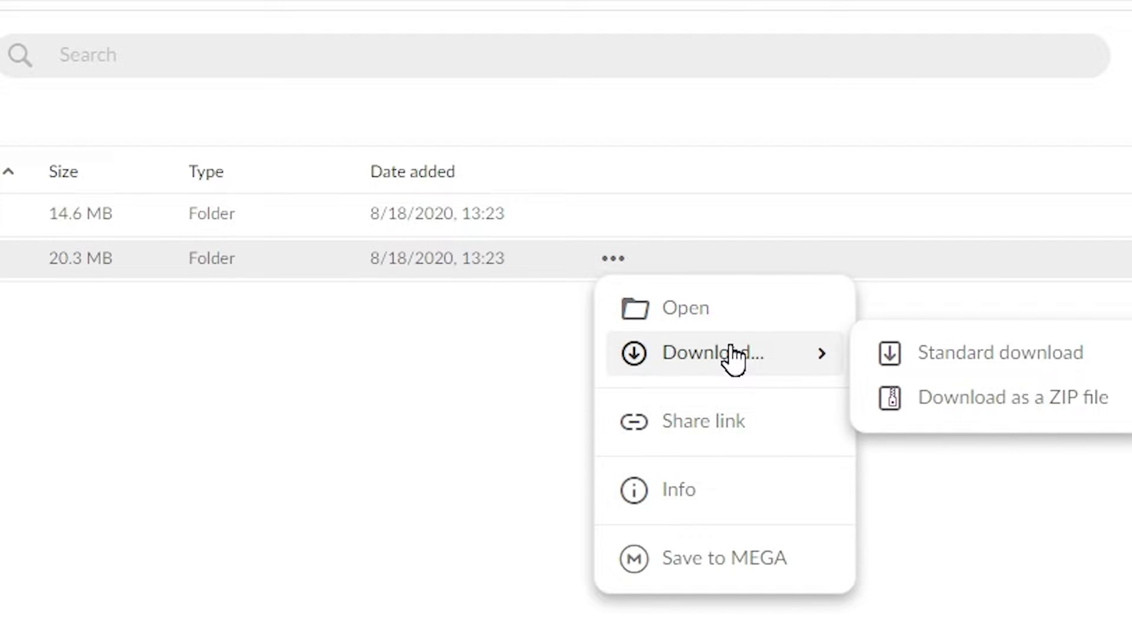
click(1074, 406)
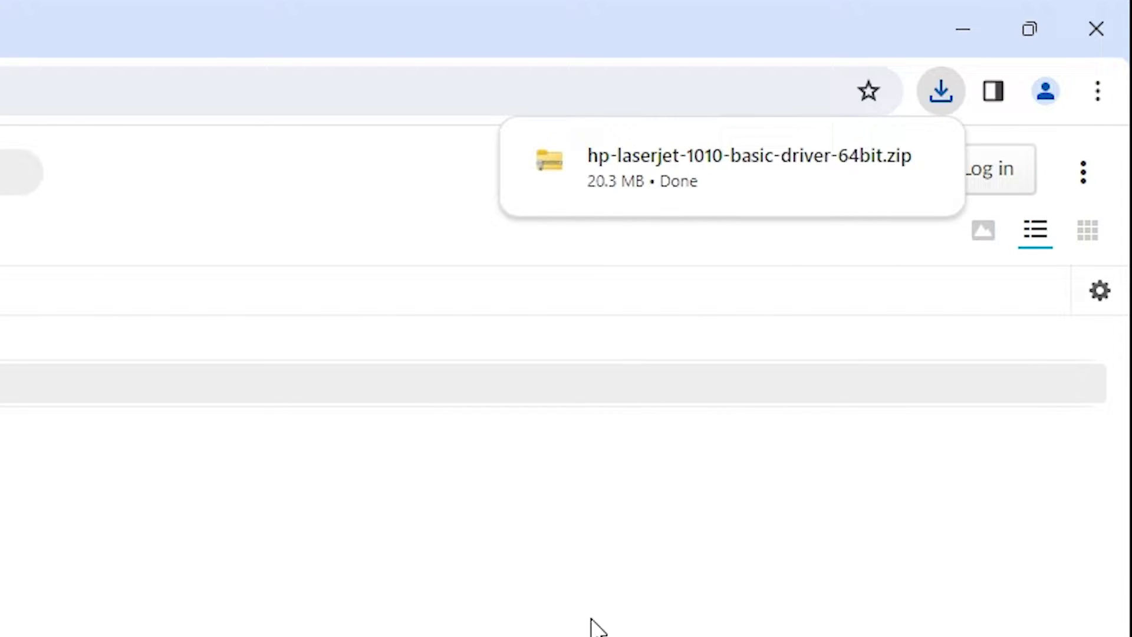
mouse_move(707, 168)
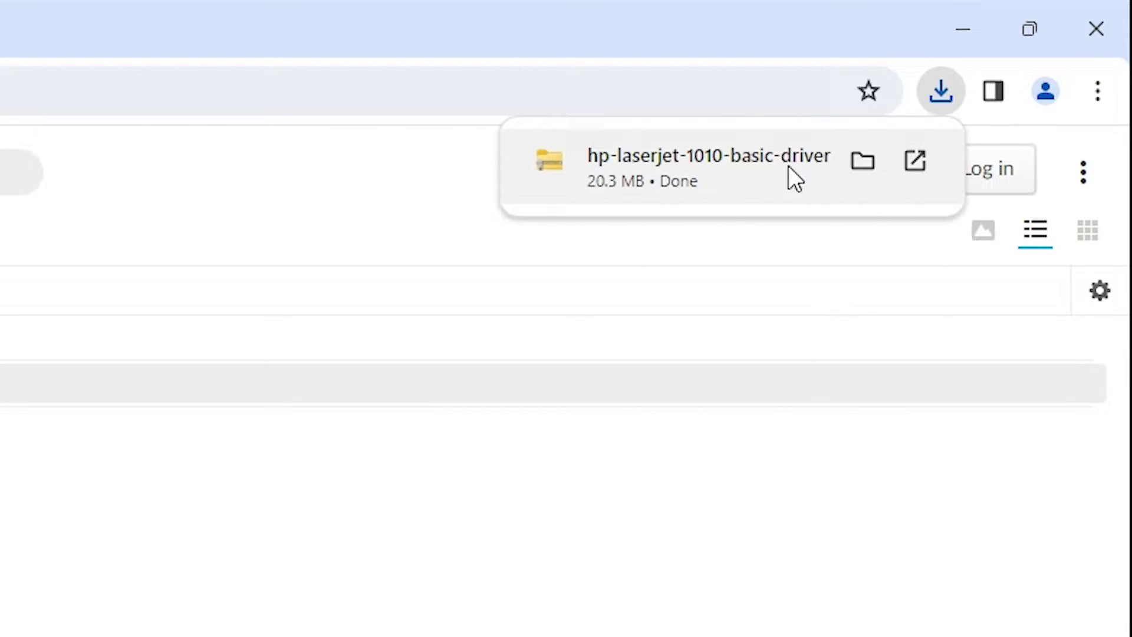
Move the hp-laserjet-1010-basic-driver-64bit zip from Downloads onto the desktop.
click(864, 157)
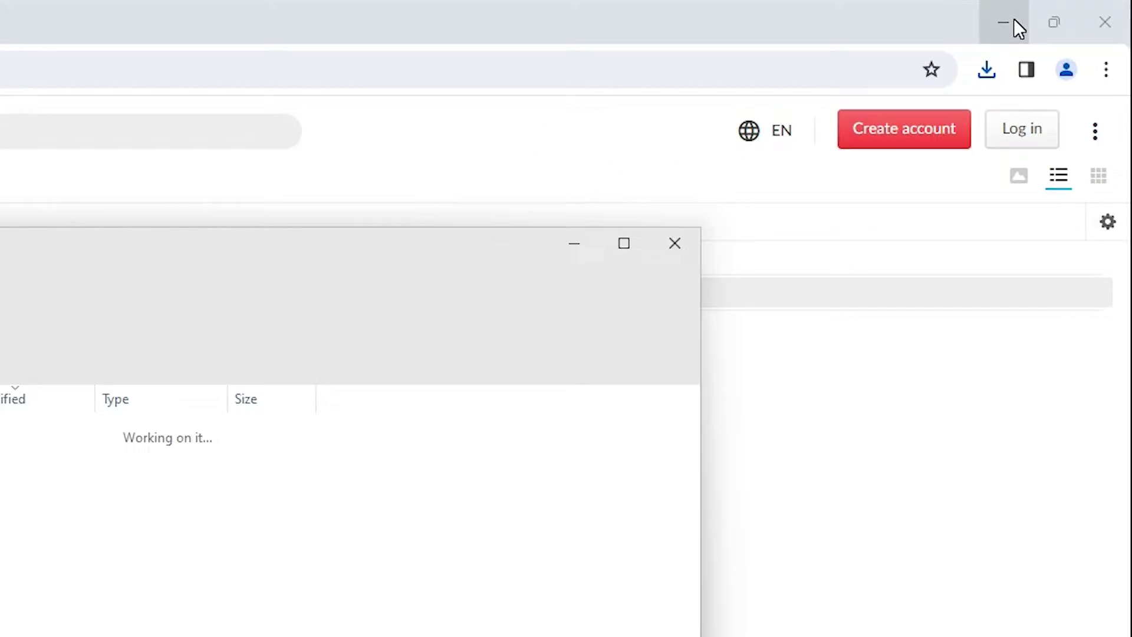
click(1061, 11)
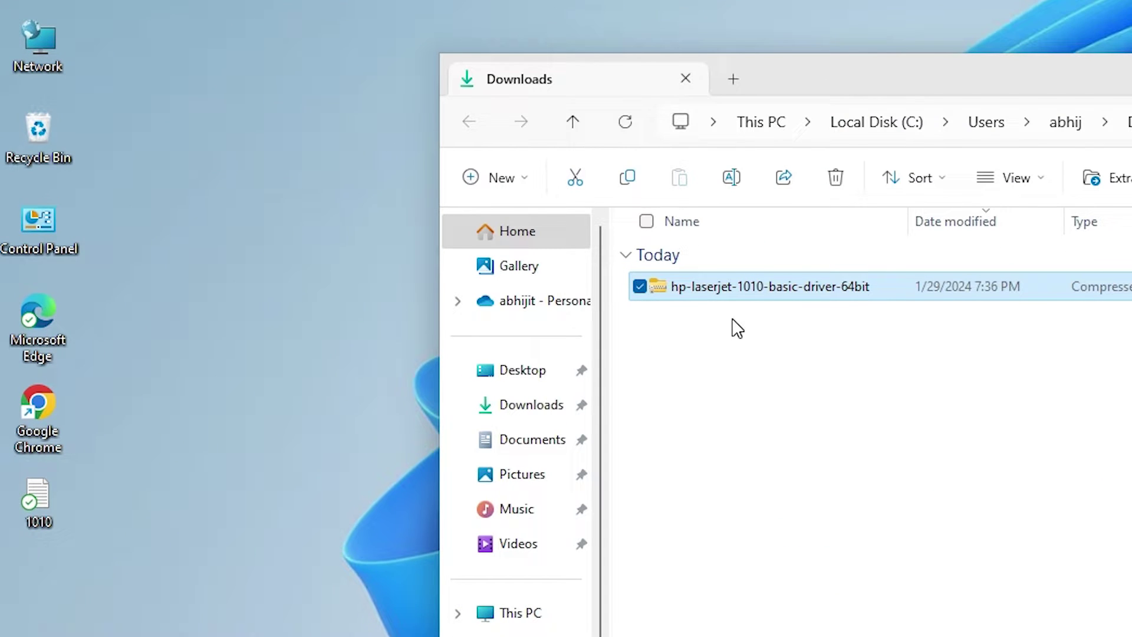
drag(735, 299, 211, 528)
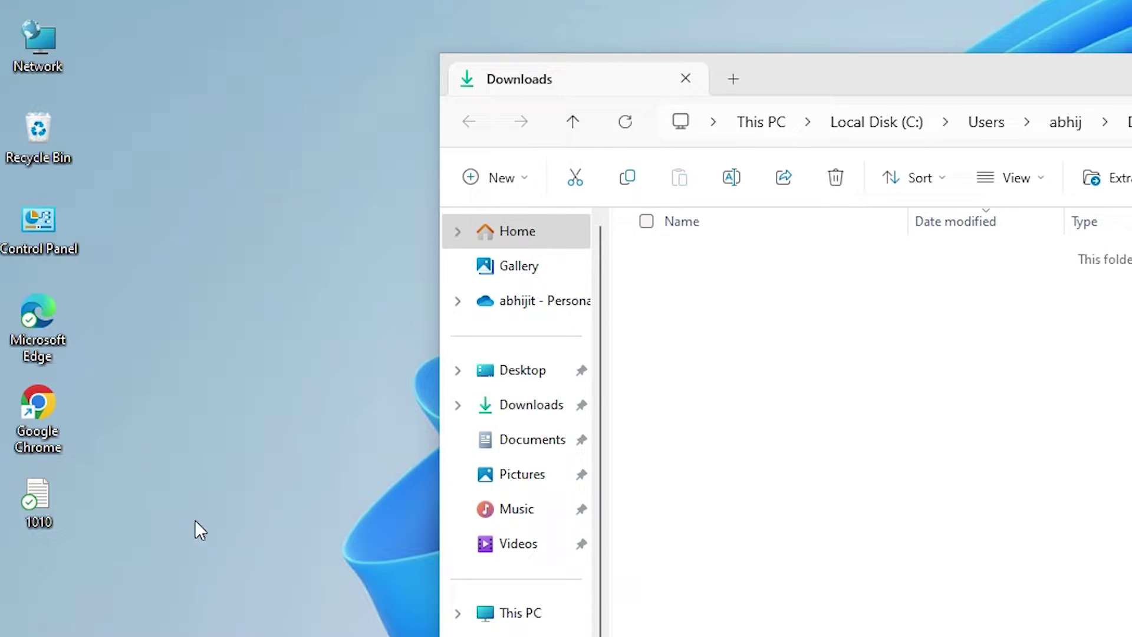
key(alt+F4)
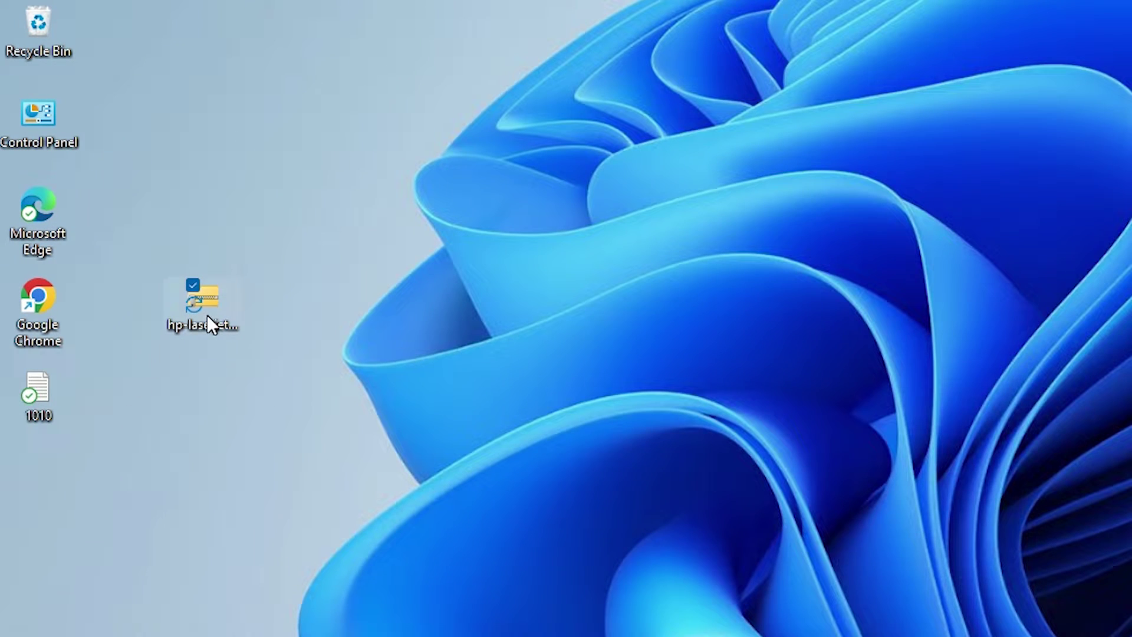
Arrange the driver zip into the second desktop icon column.
mouse_move(207, 317)
mouse_down()
mouse_move(164, 266)
mouse_move(125, 306)
mouse_up()
drag(171, 463, 3, 3)
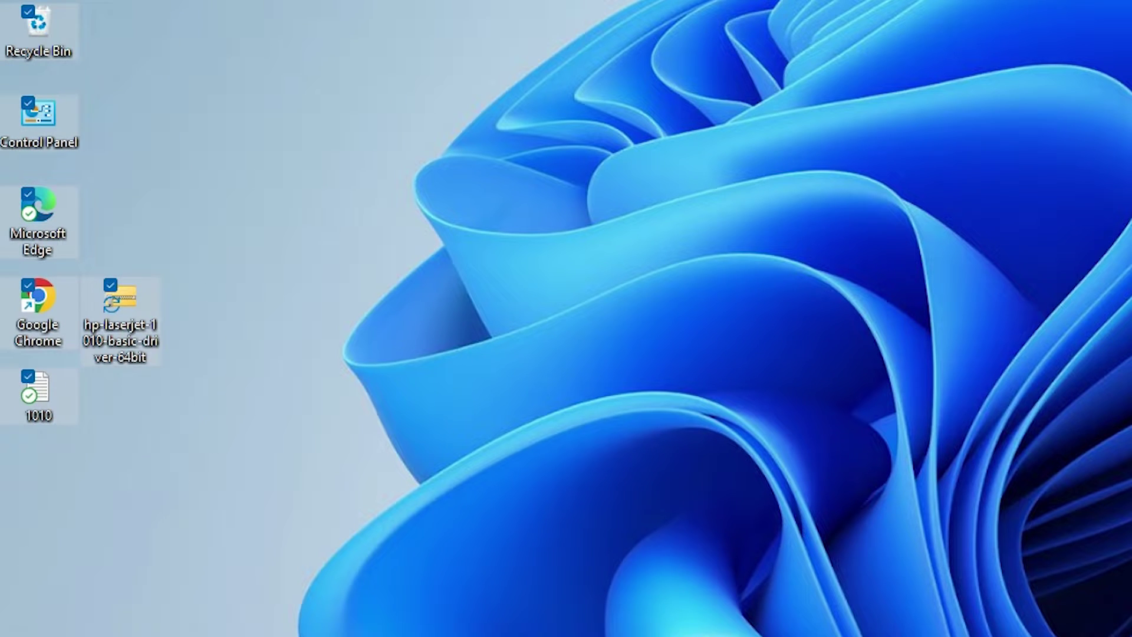
click(194, 315)
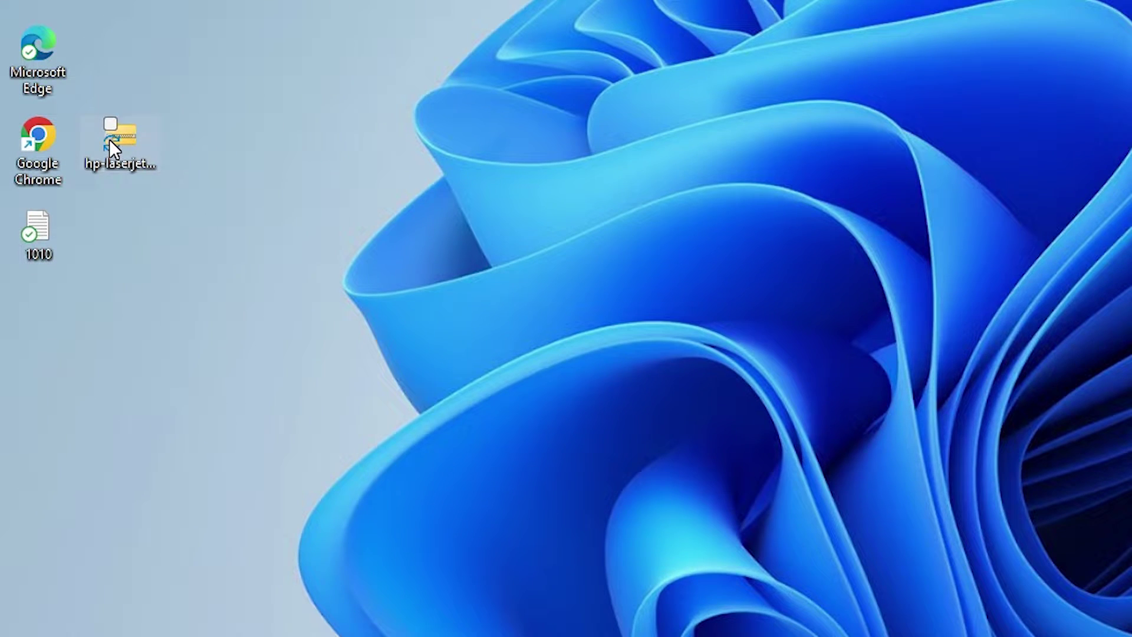
Extract the zip with WinRAR into a desktop hp-laserjet-1010-basic-driver-64bit folder.
right_click(109, 141)
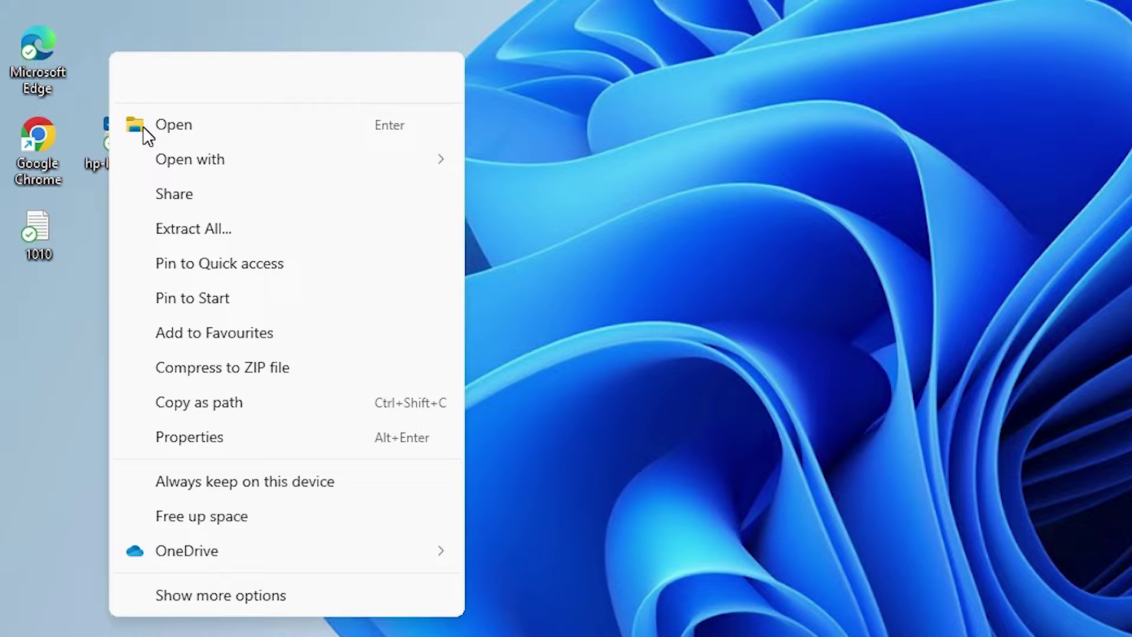
click(204, 593)
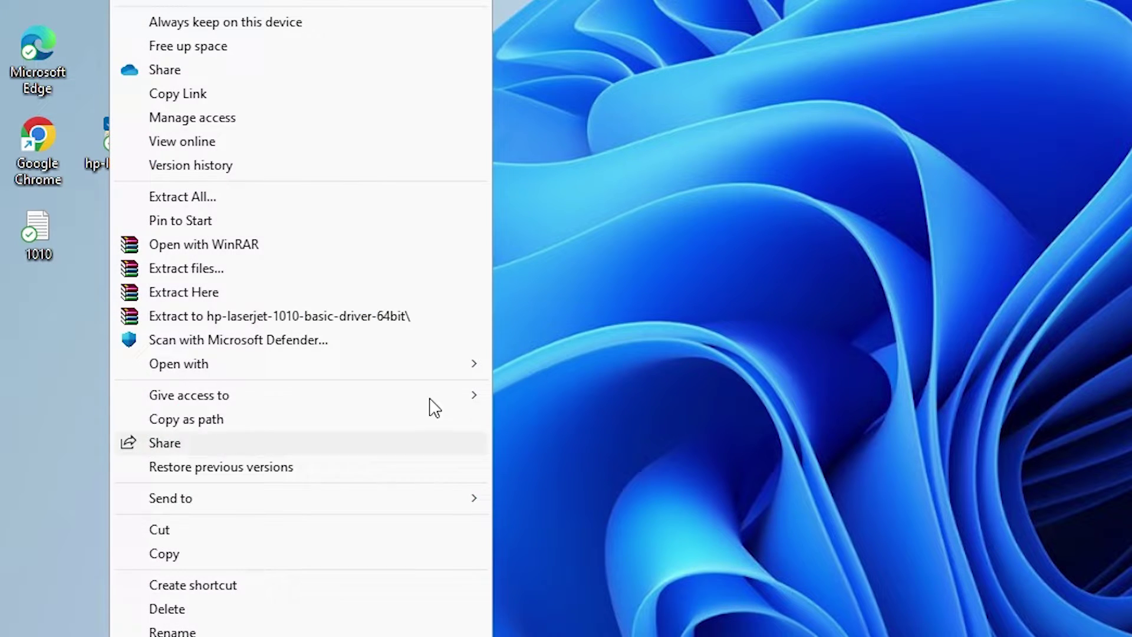
click(219, 270)
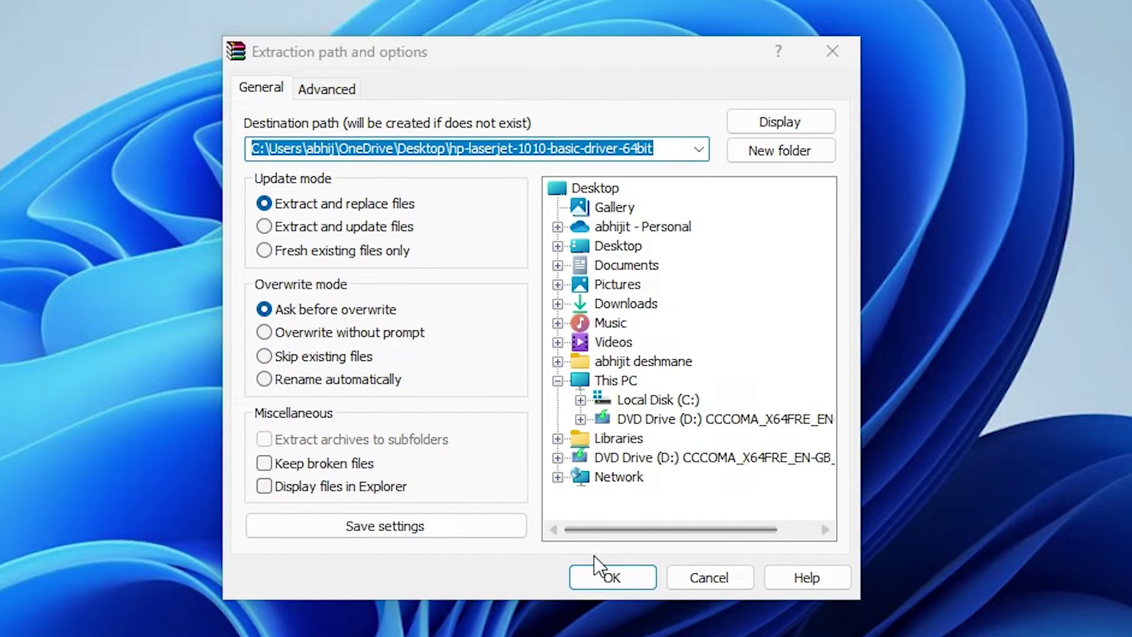
click(611, 577)
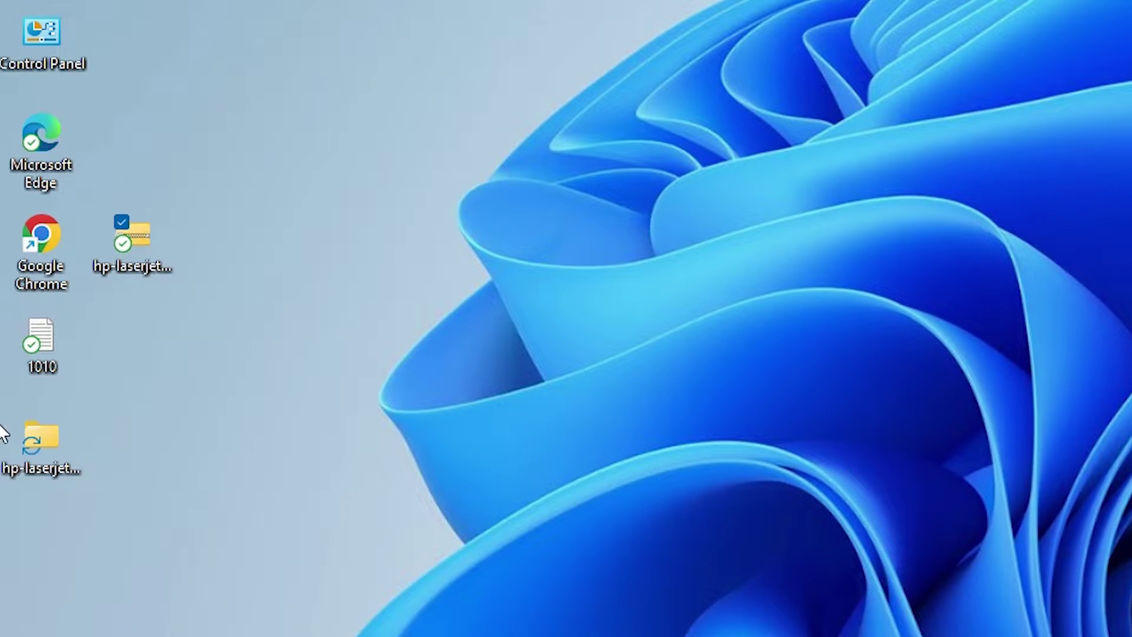
double_click(50, 455)
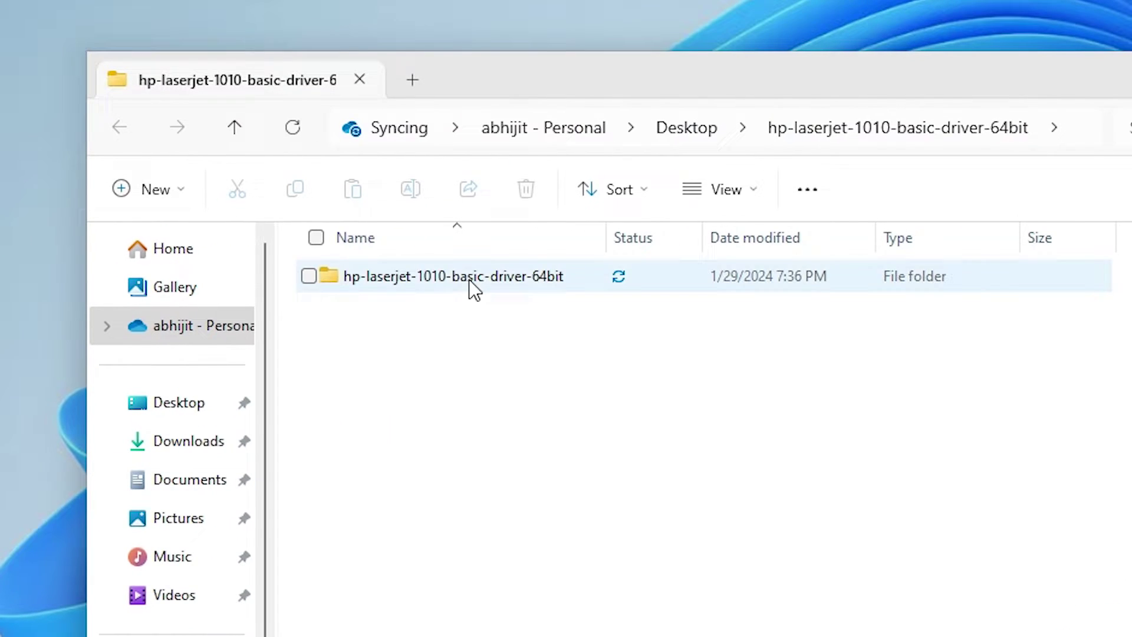
mouse_move(453, 276)
double_click(493, 279)
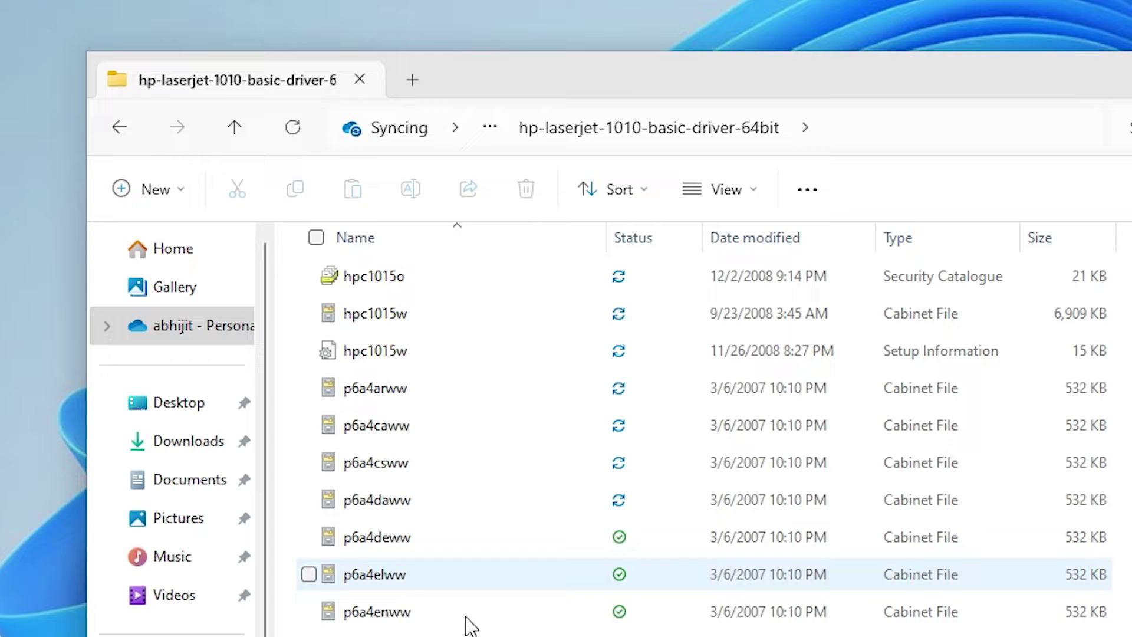
scroll(516, 488, down, 5)
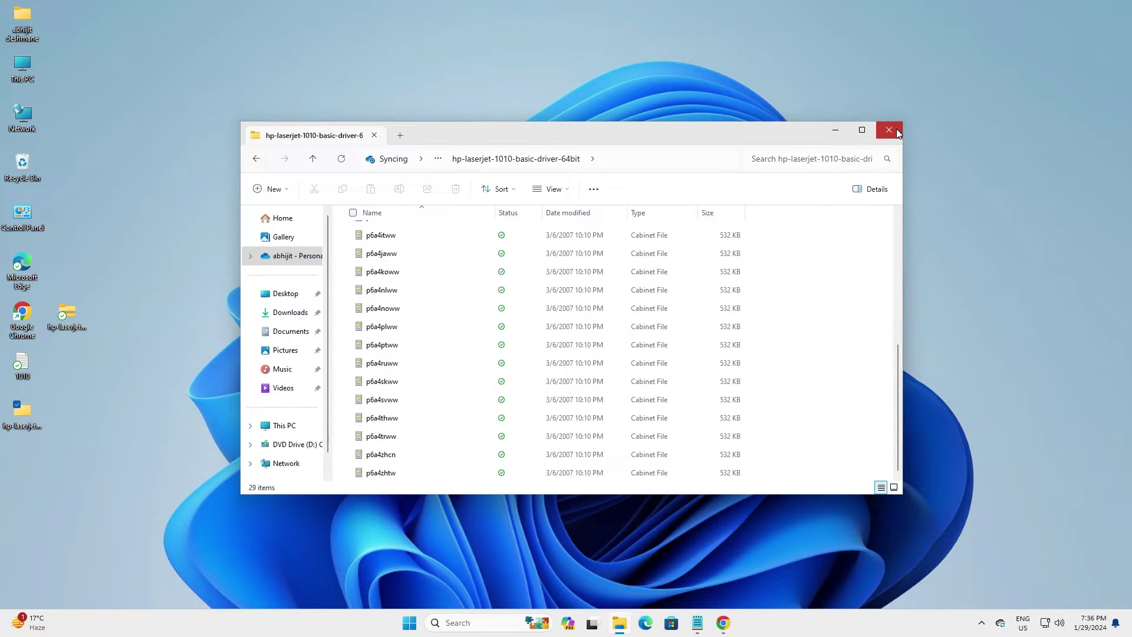
click(889, 130)
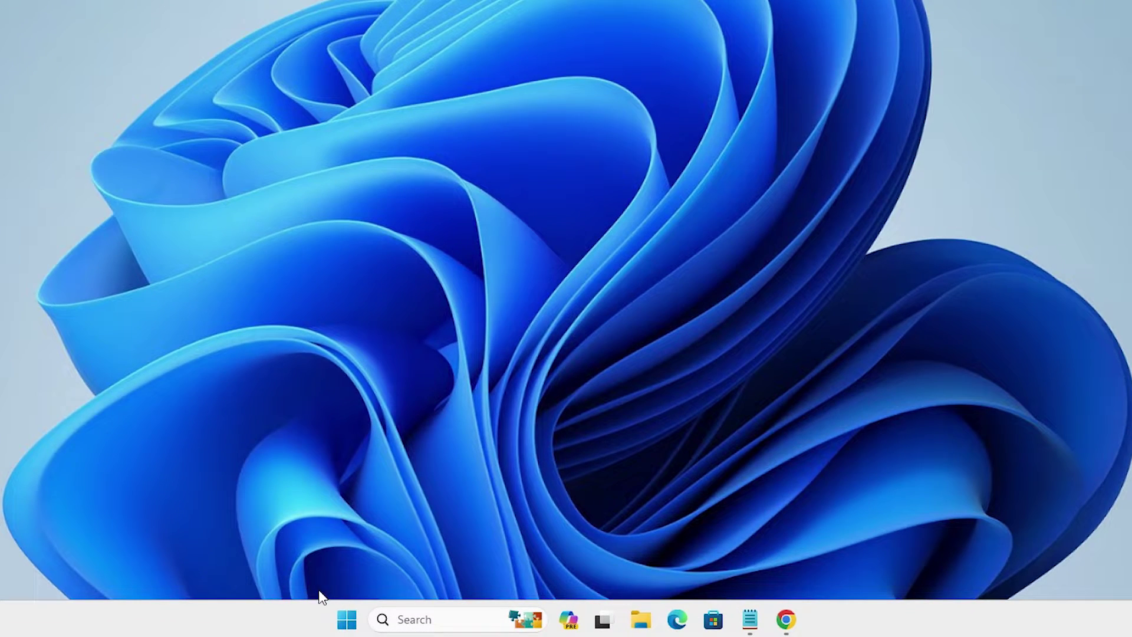
Search 'pr' to reach Printers & scanners and start adding a device.
click(340, 616)
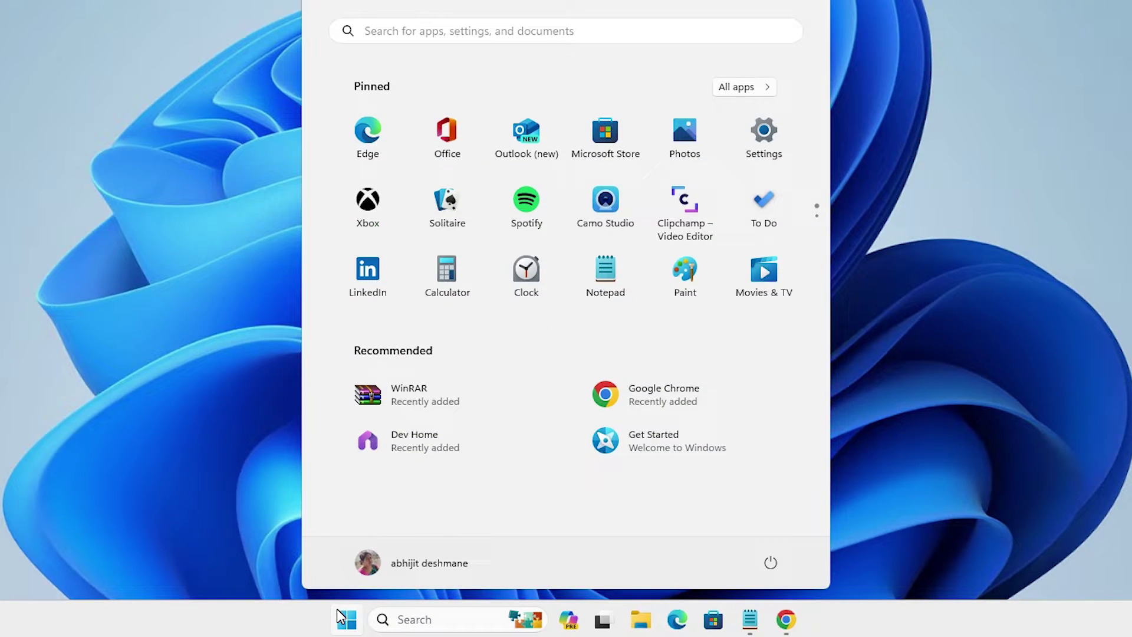
text(pr)
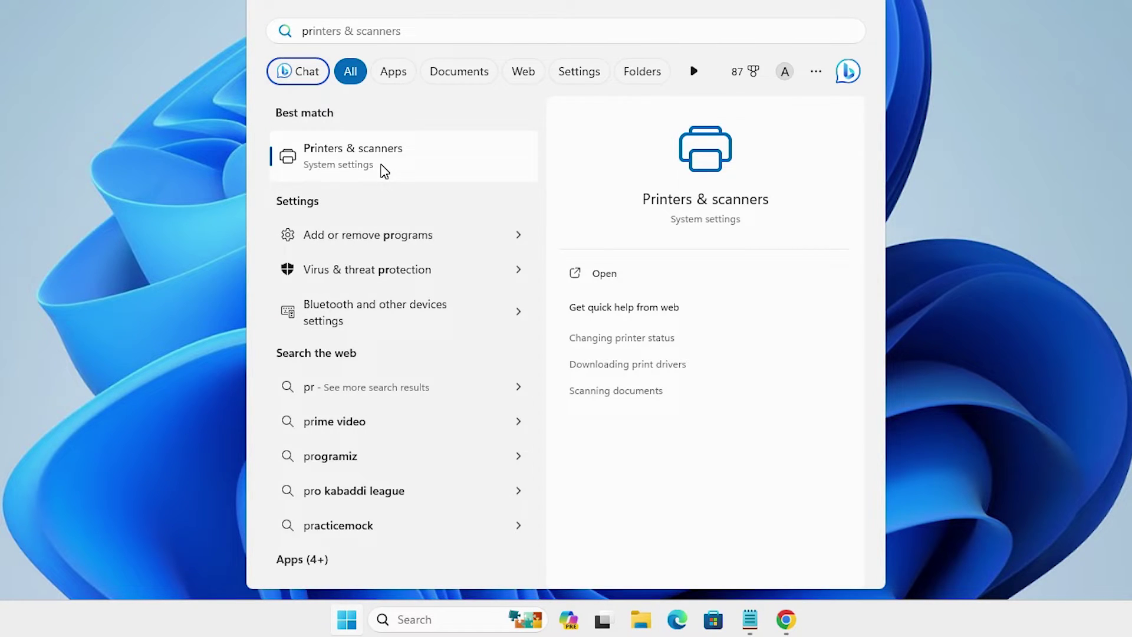
click(382, 164)
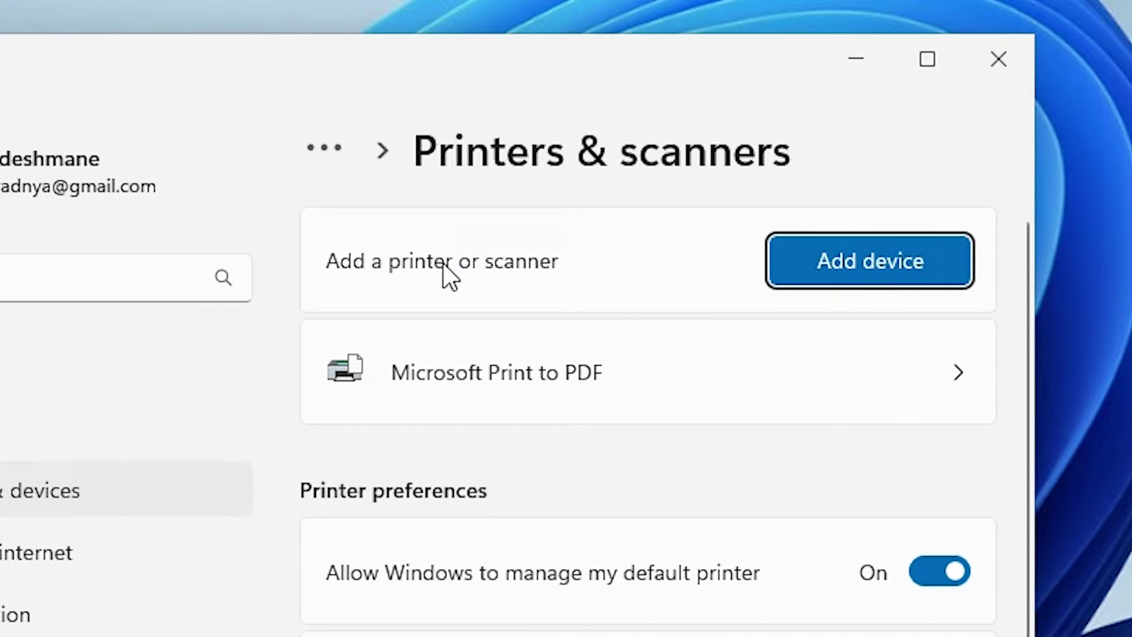
click(891, 264)
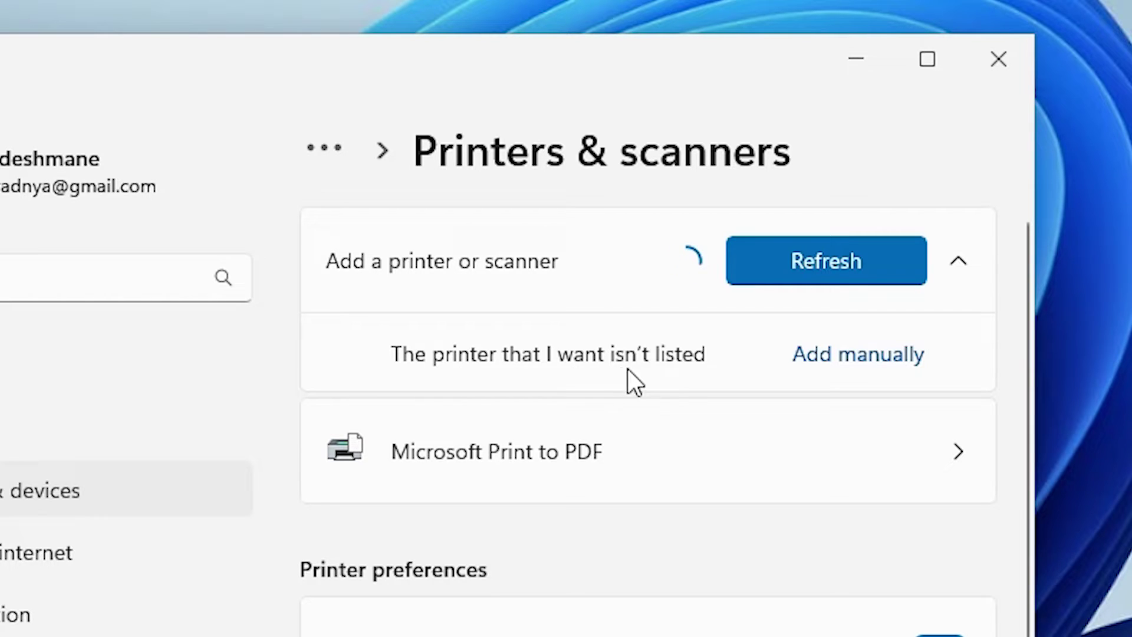
Choose to add a local printer with manual settings in the Add Printer wizard.
click(875, 363)
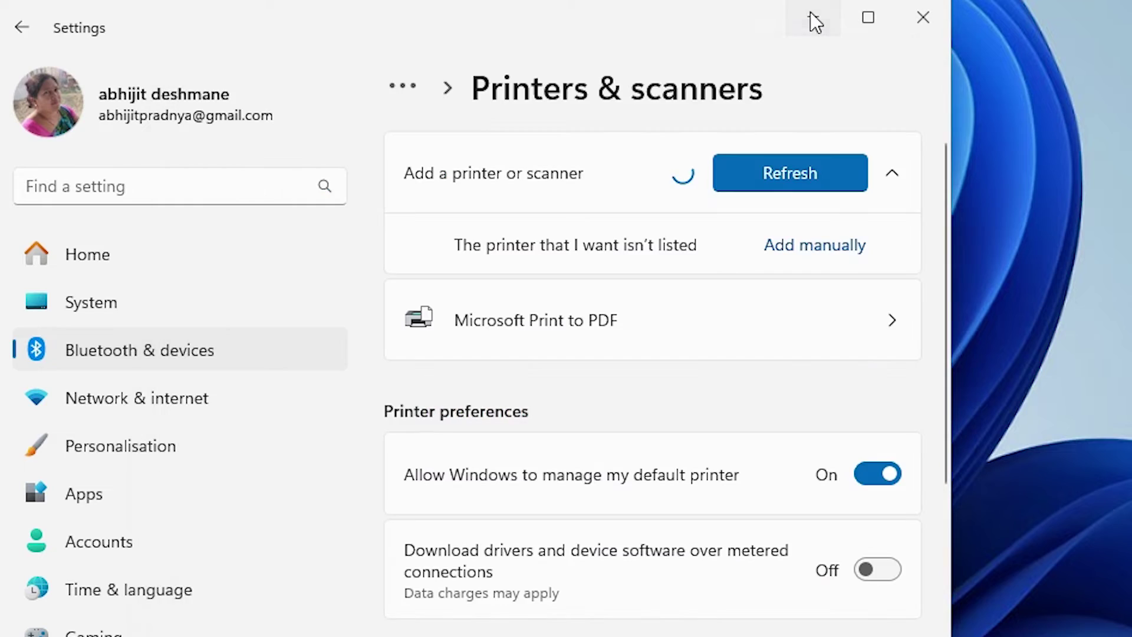
click(811, 14)
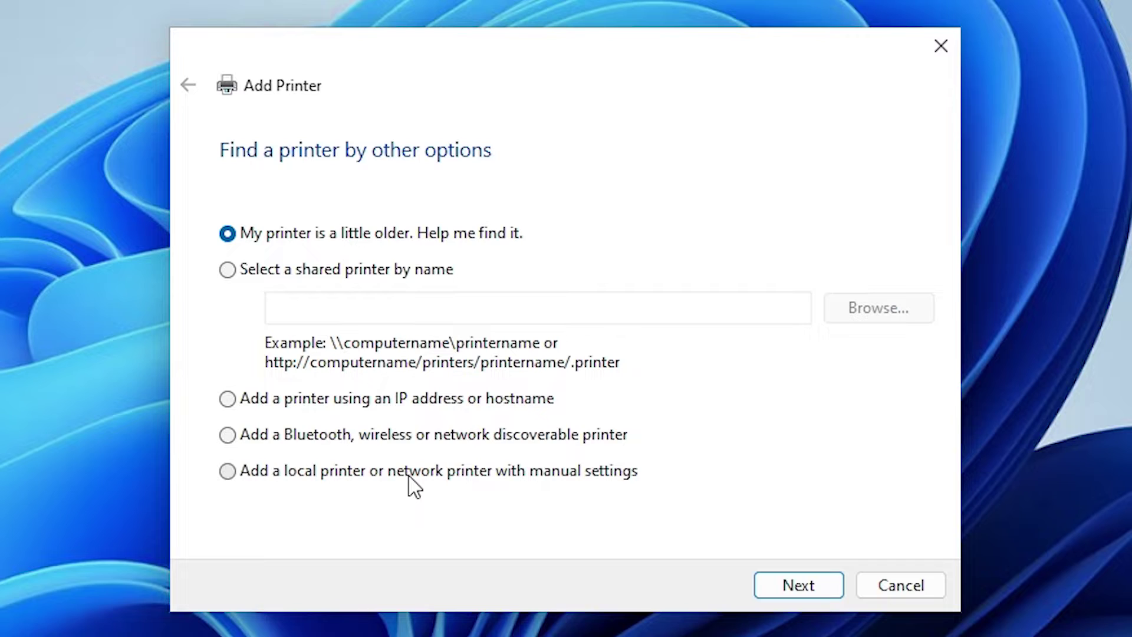
click(391, 472)
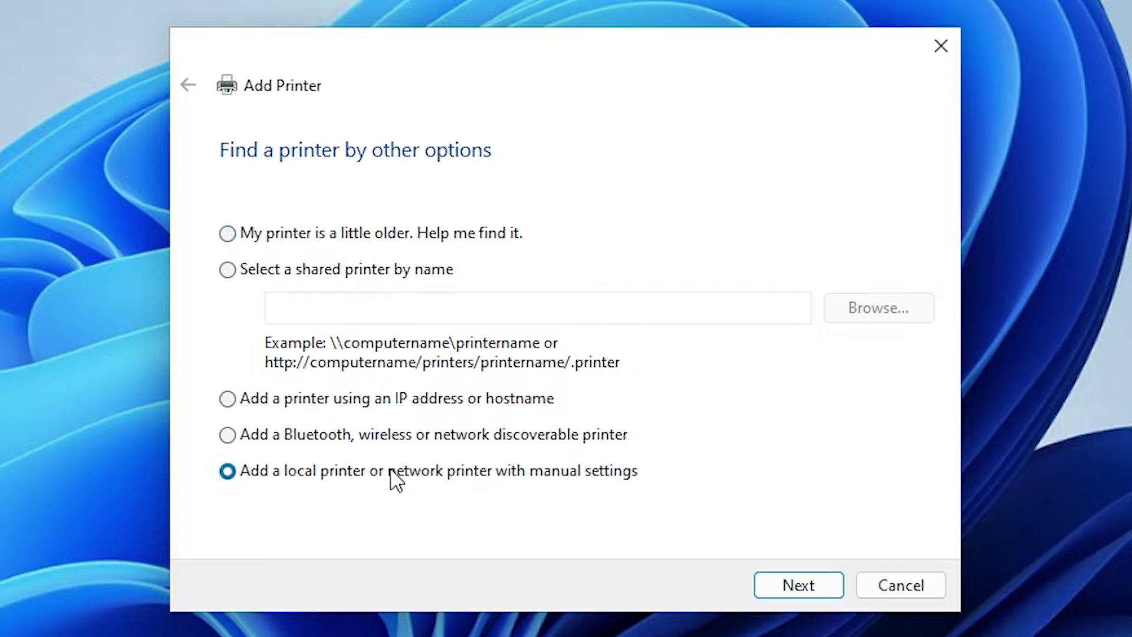
click(814, 580)
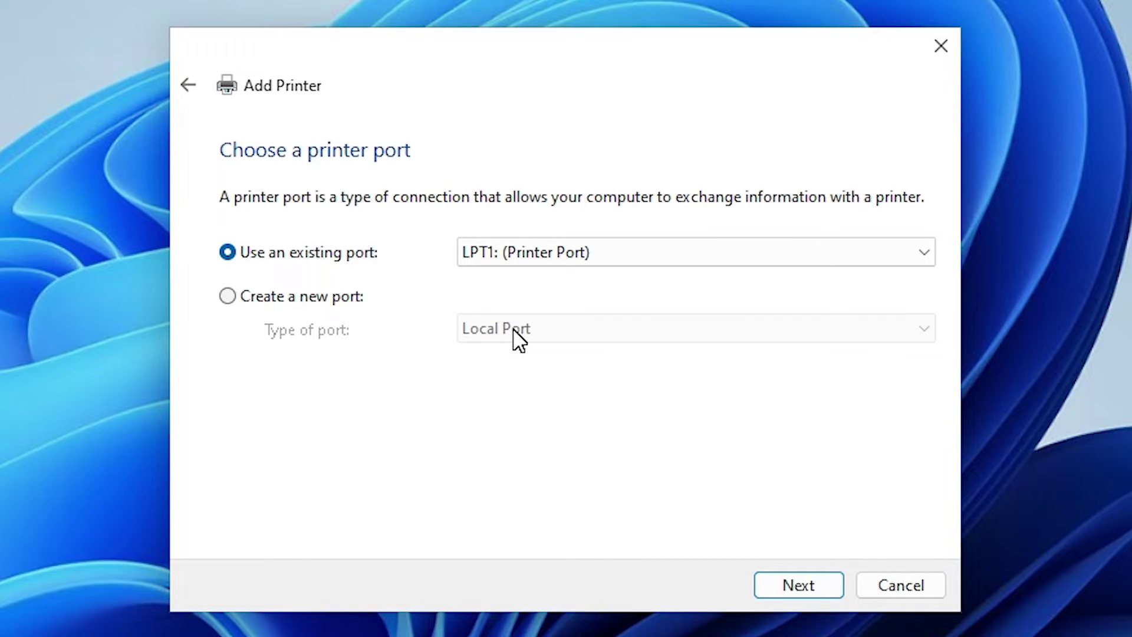
Use the existing USB_001 port for the new printer.
click(548, 260)
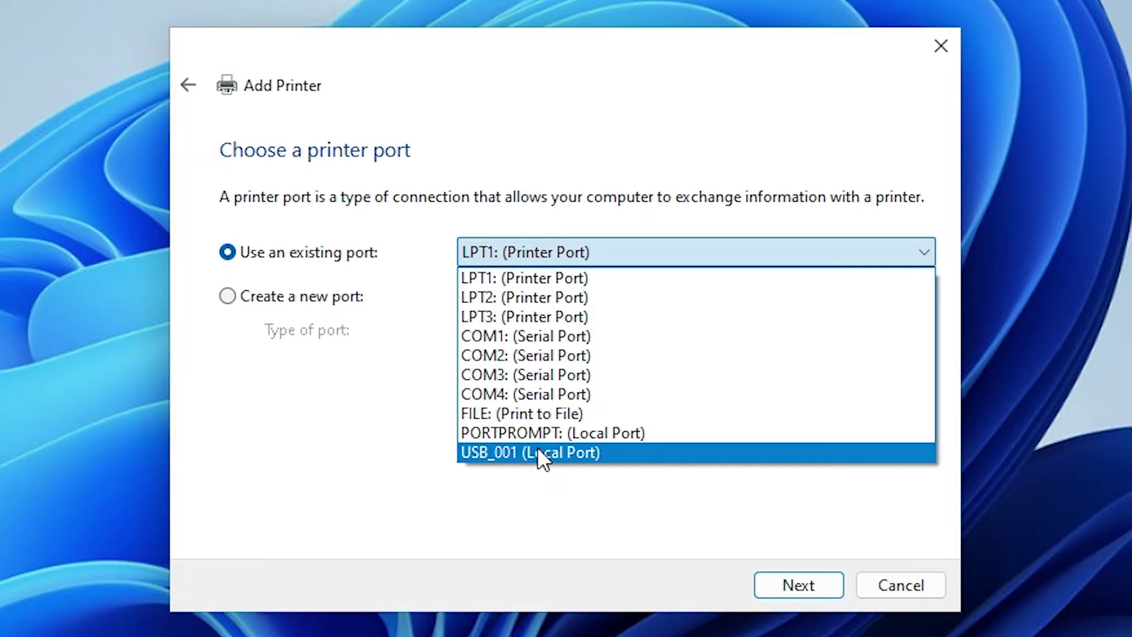
click(538, 452)
click(826, 584)
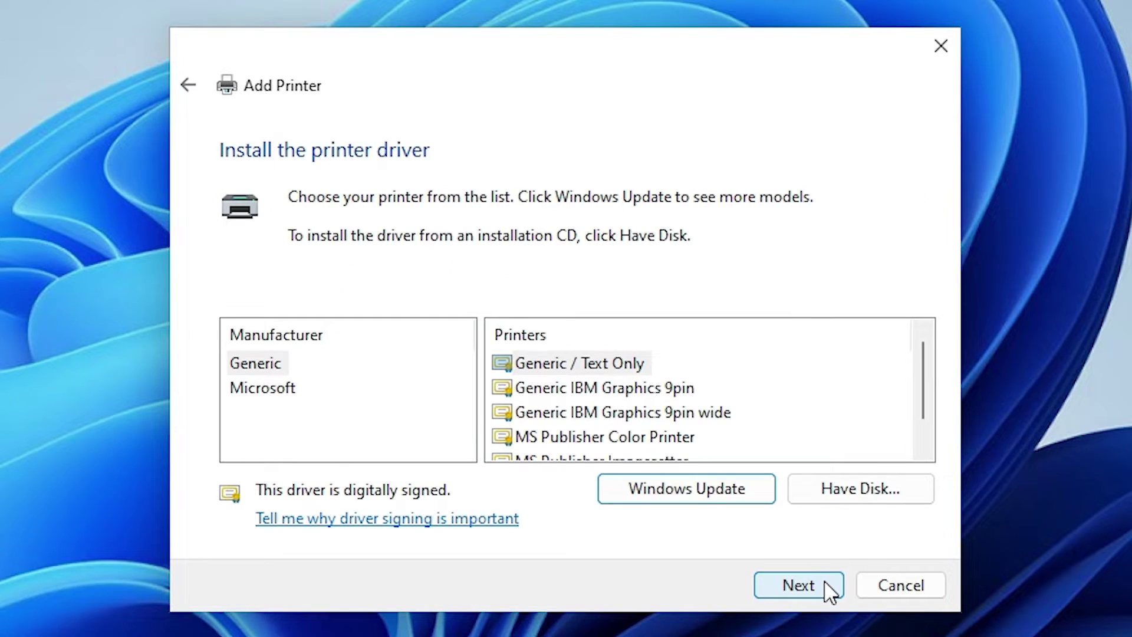
Load the driver from hpc1015w.inf in the desktop hp-laserjet-1010-basic-driver-64bit folder.
click(888, 501)
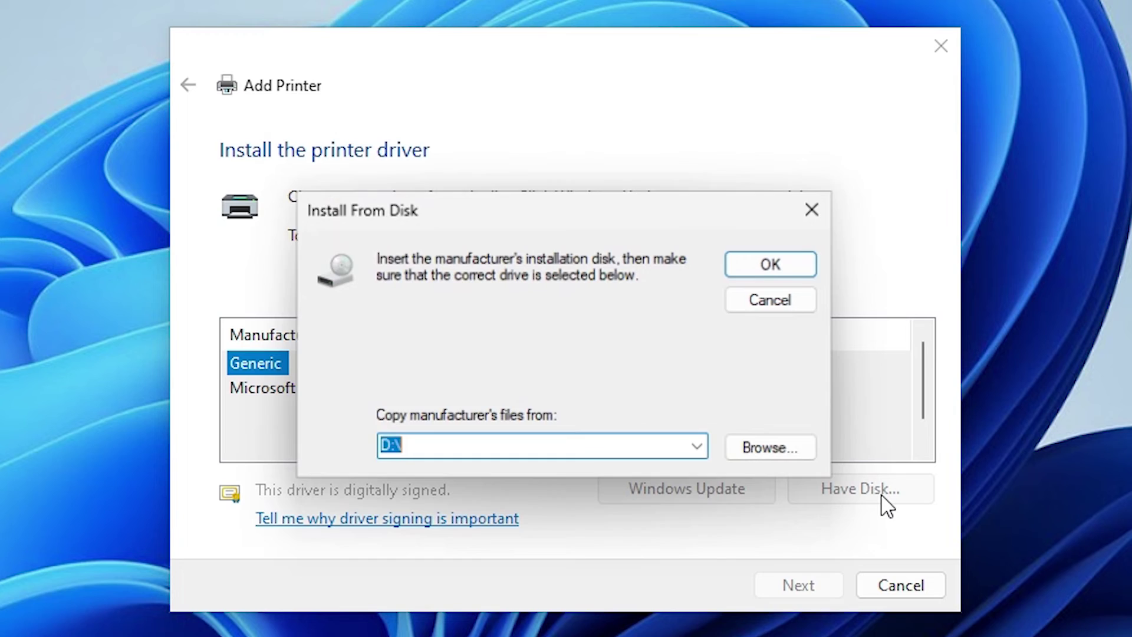
click(805, 456)
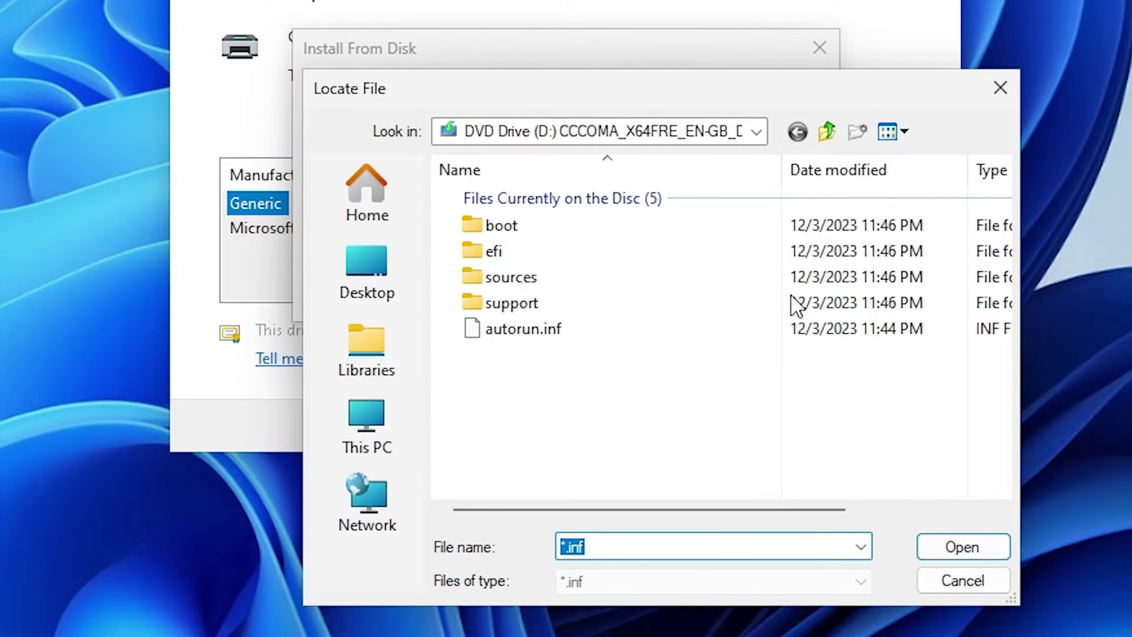
click(347, 263)
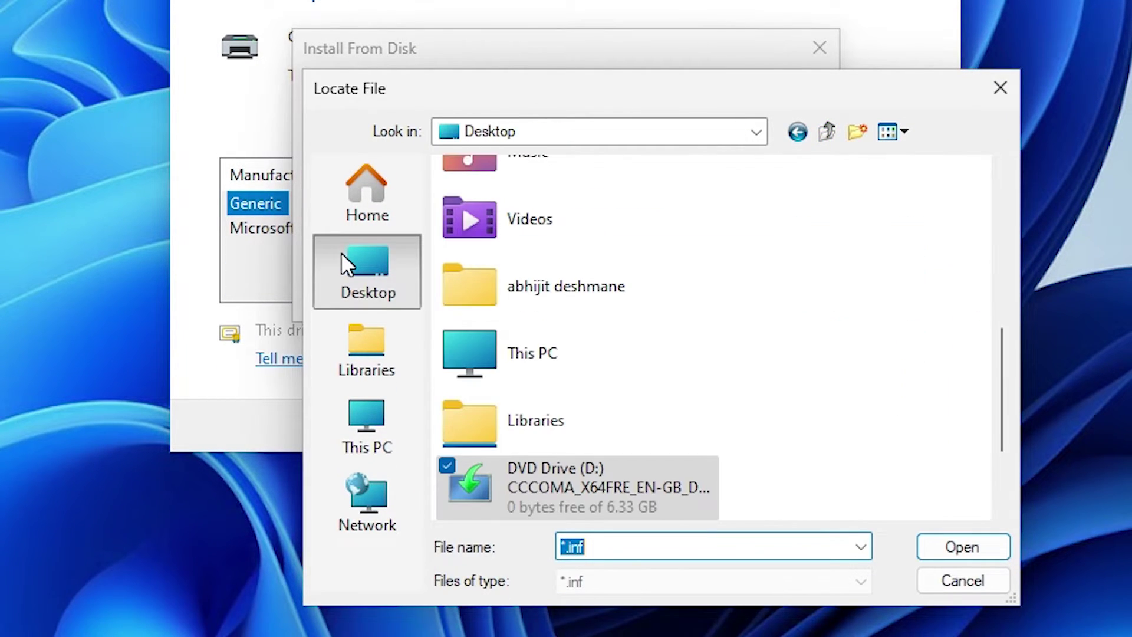
scroll(589, 365, down, 2)
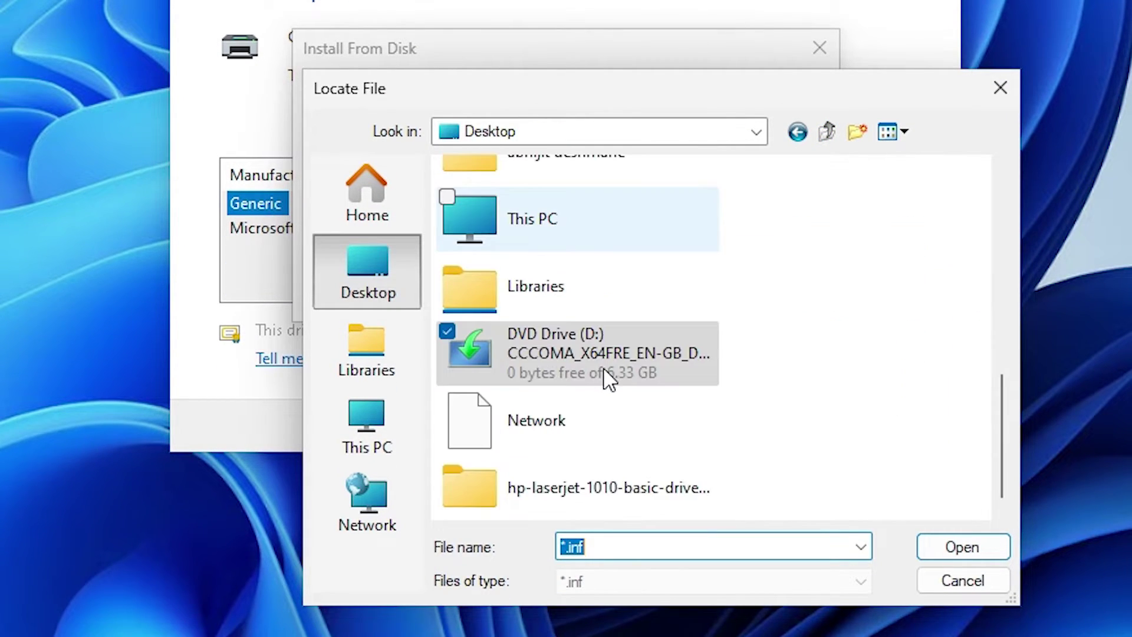
double_click(575, 490)
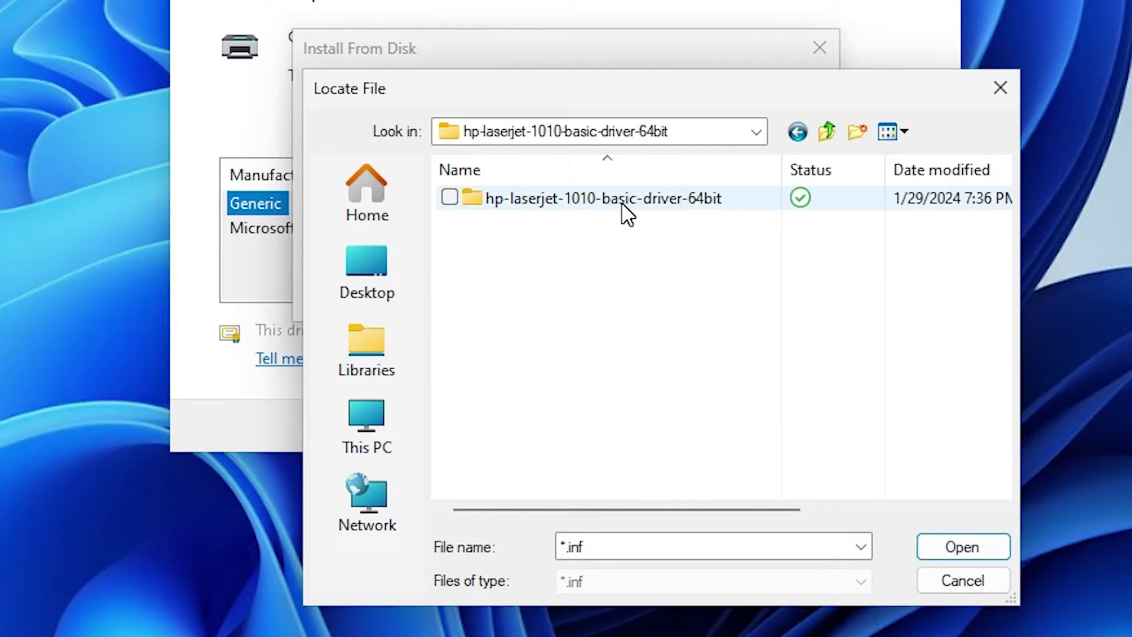
double_click(625, 199)
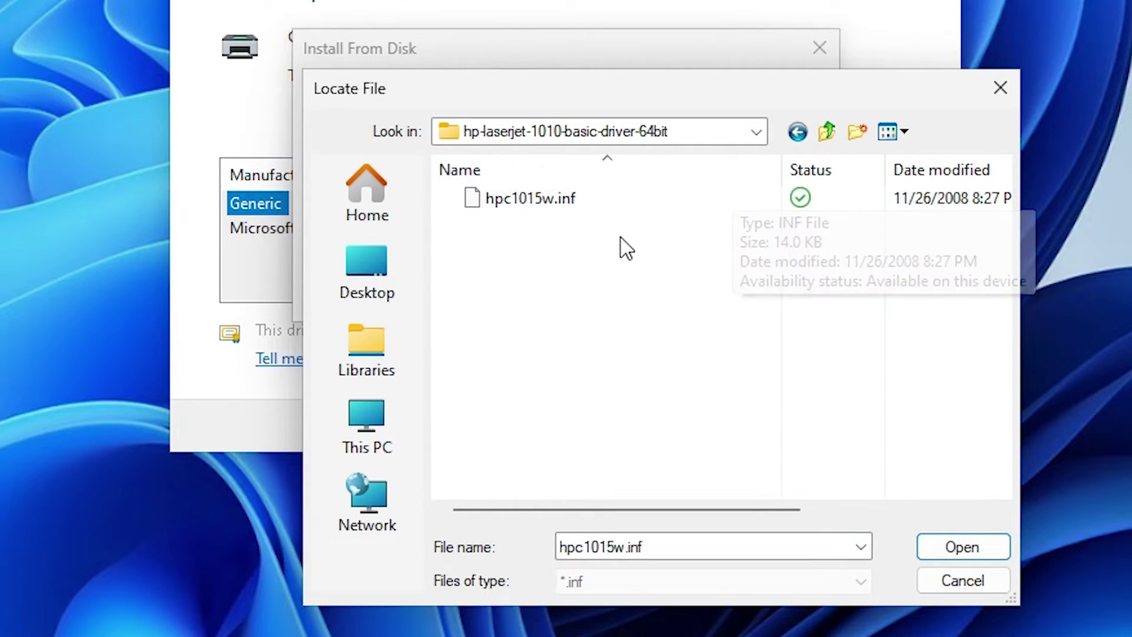
click(504, 197)
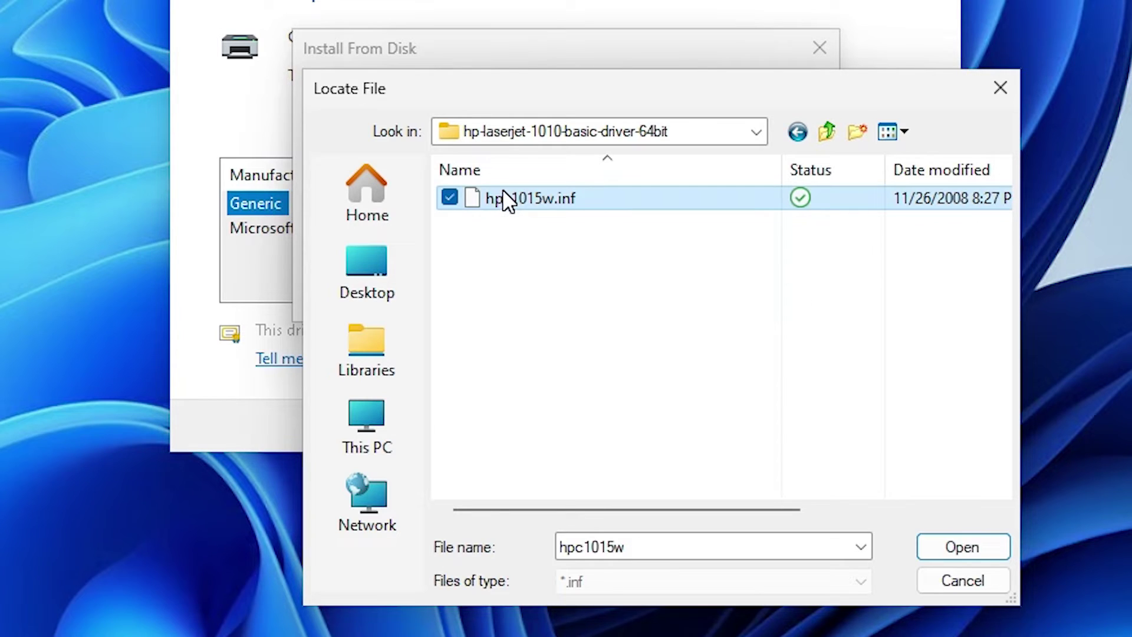
click(963, 546)
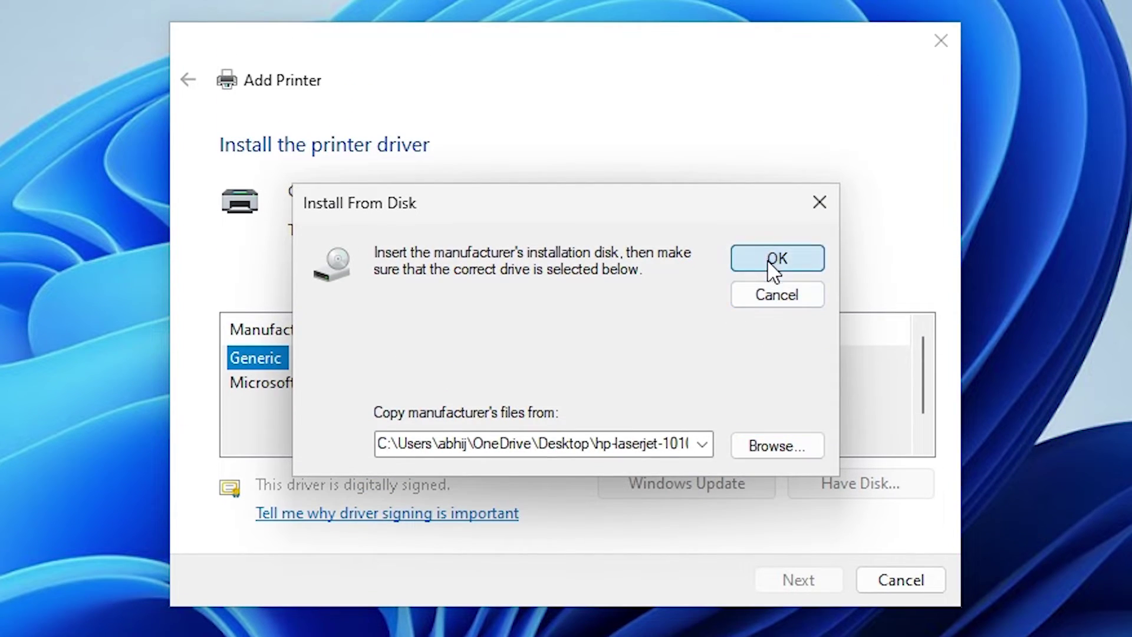
Select the hp LaserJet 1010 HB driver and name the printer hp LaserJet 1010.
click(768, 268)
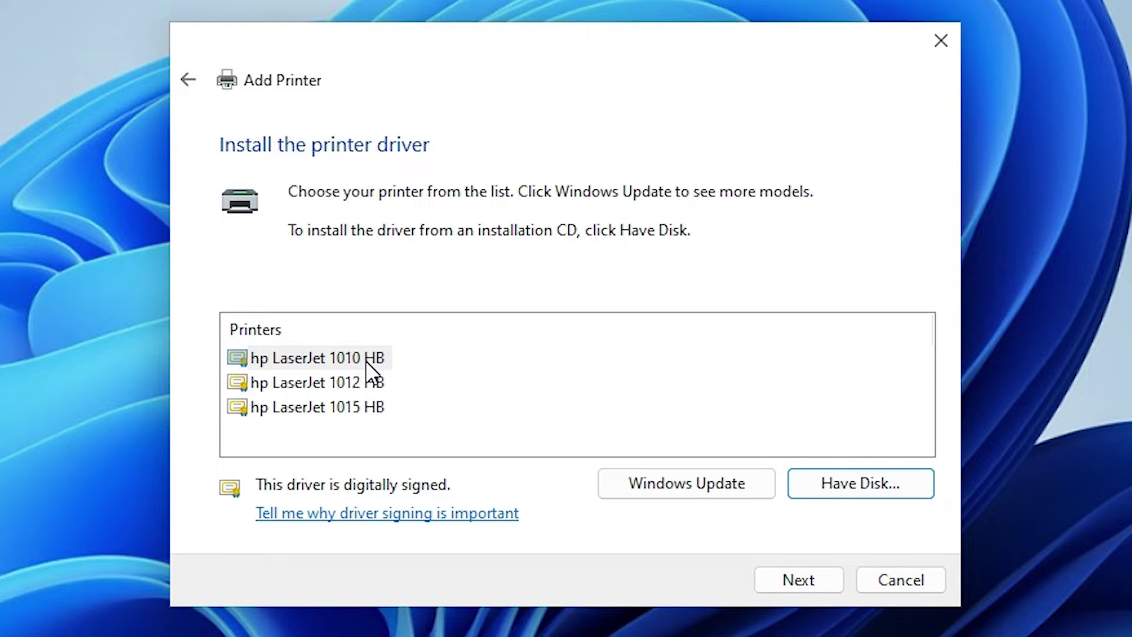
click(309, 365)
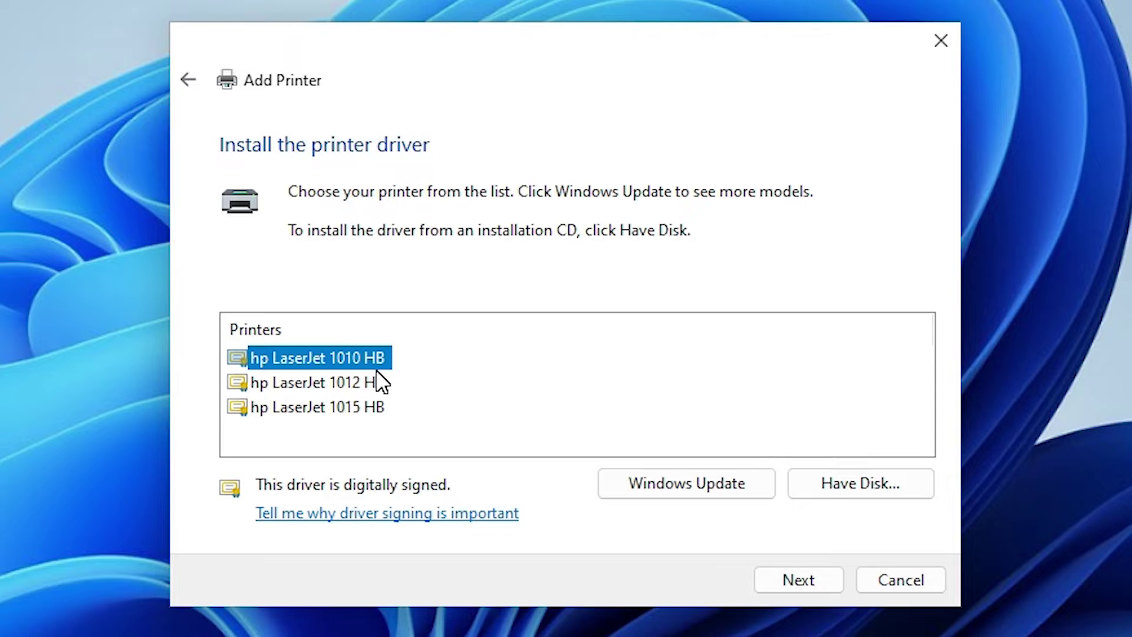
click(792, 585)
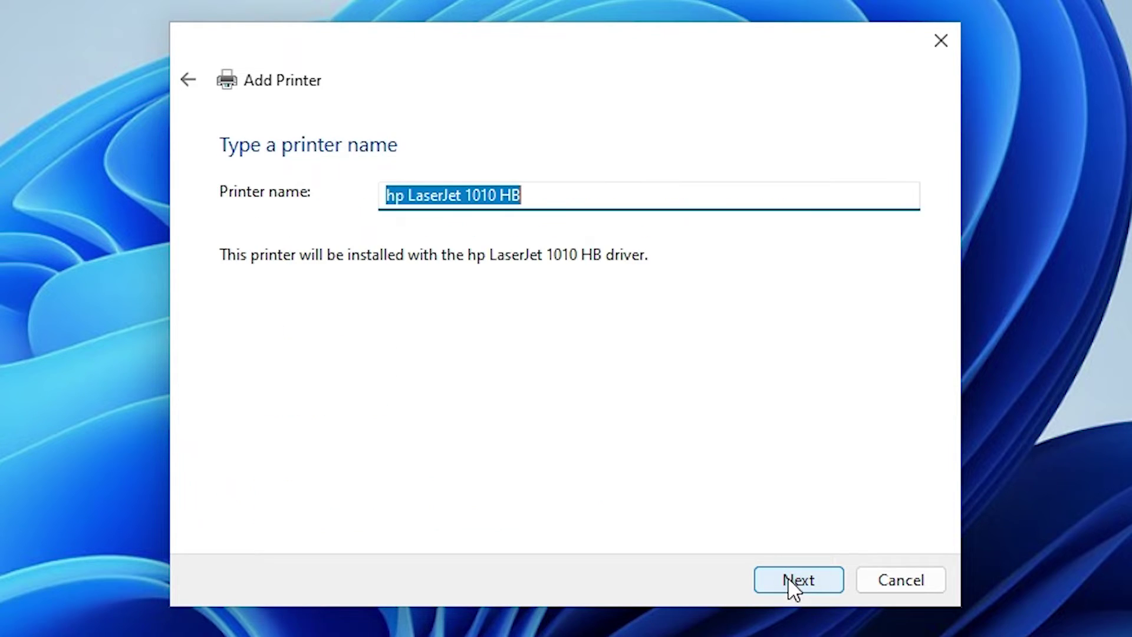
key(End)
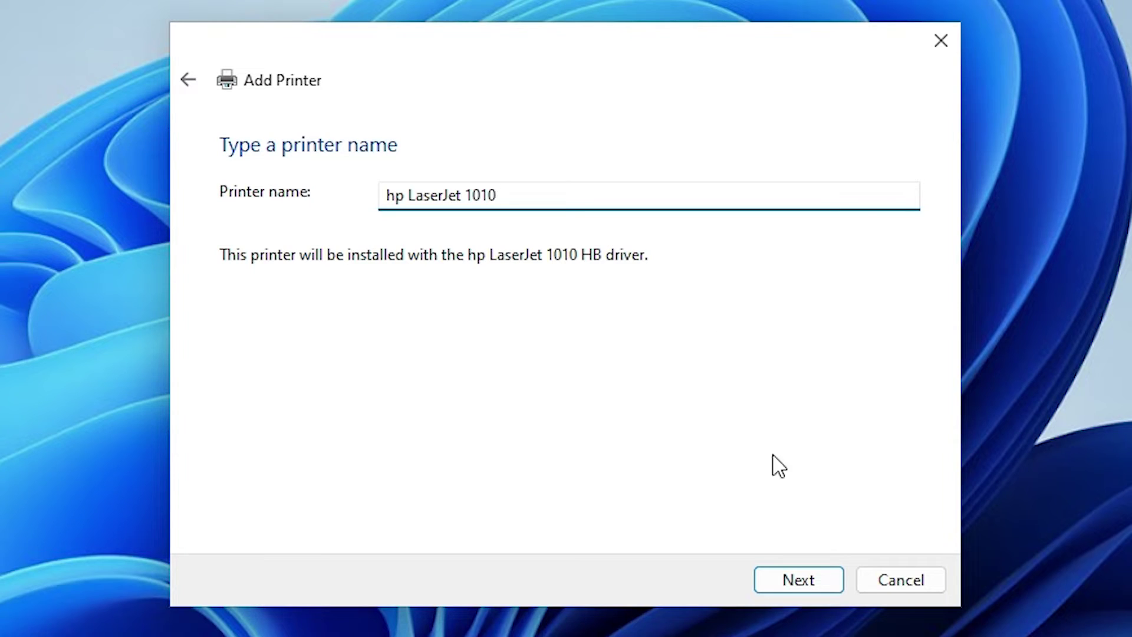
Install hp LaserJet 1010 with 'Do not share this printer' and finish the wizard.
click(798, 581)
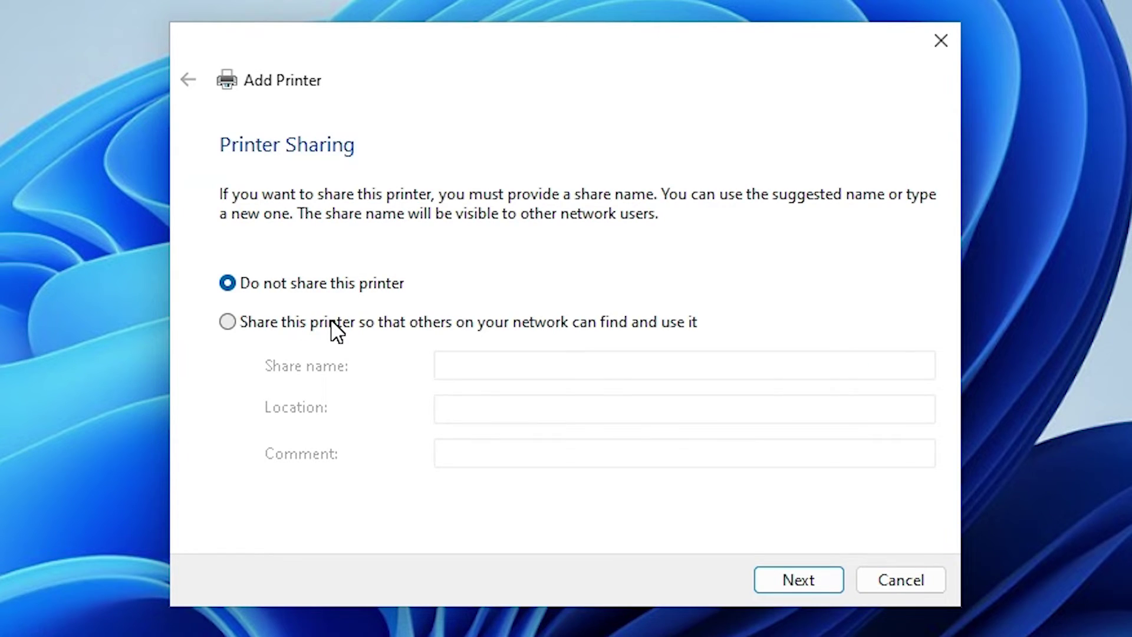
click(305, 336)
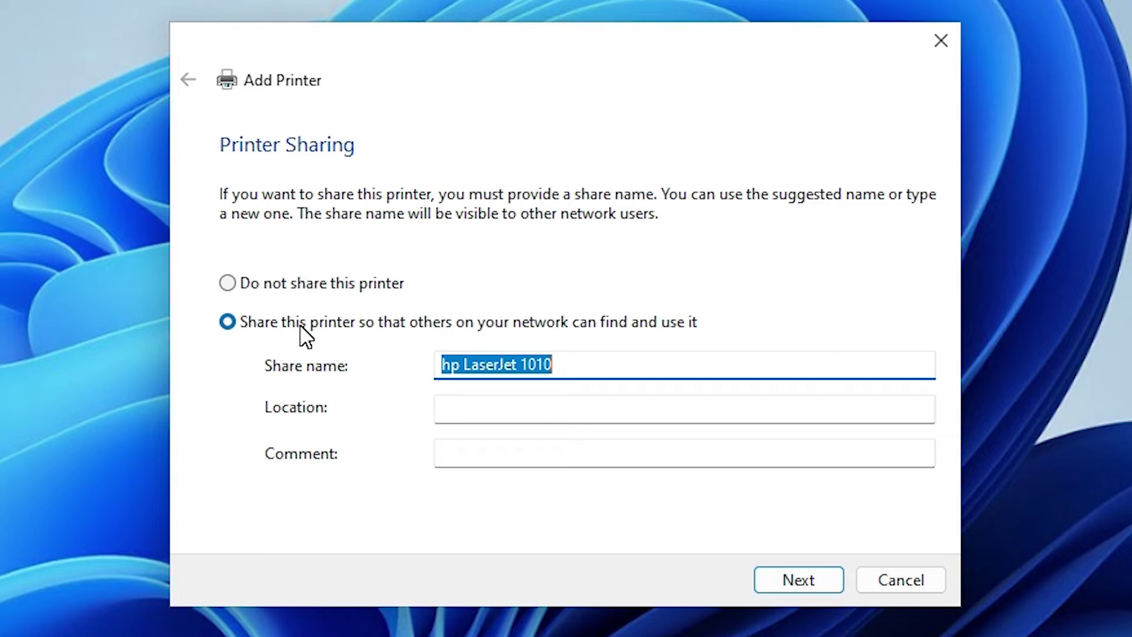
click(347, 289)
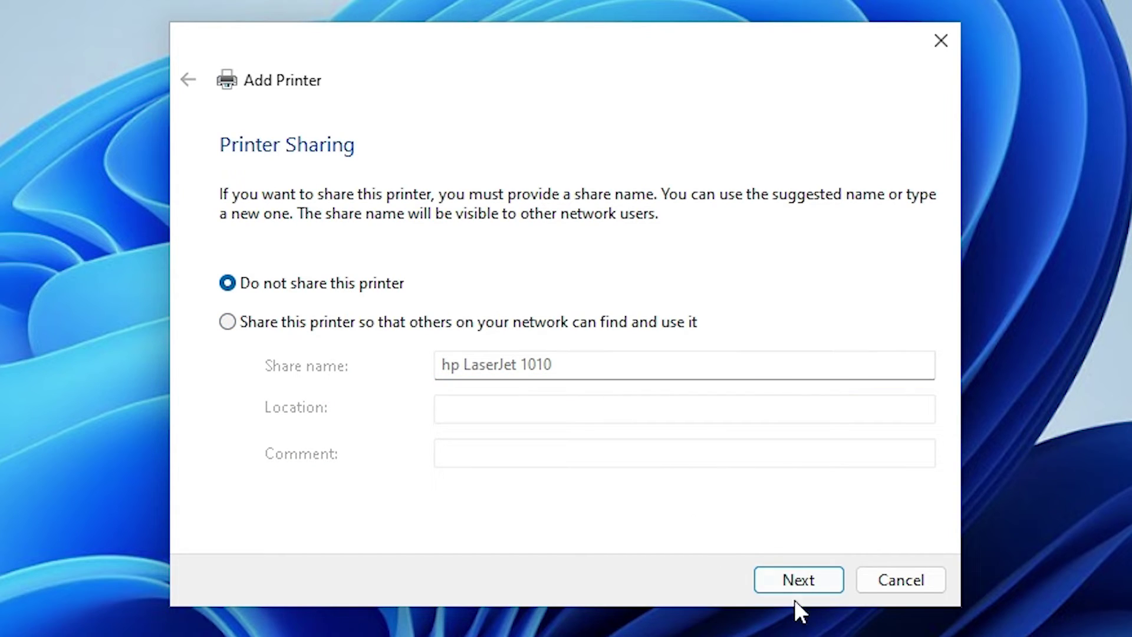
click(803, 579)
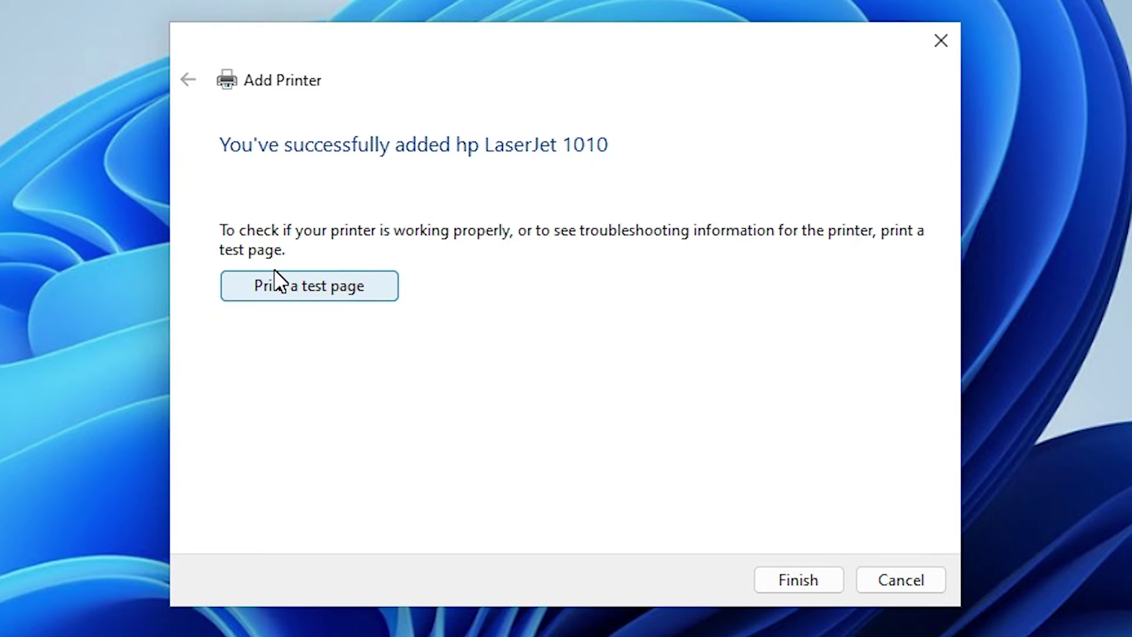
click(802, 576)
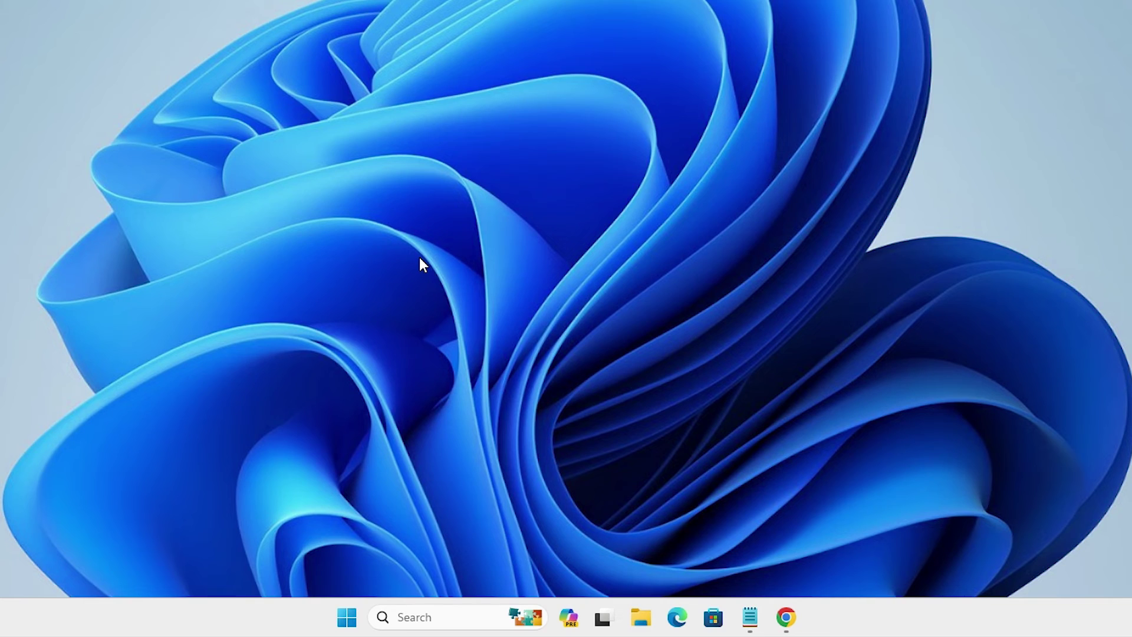
Search 'pr' from Start to find the Printers & scanners settings.
click(349, 629)
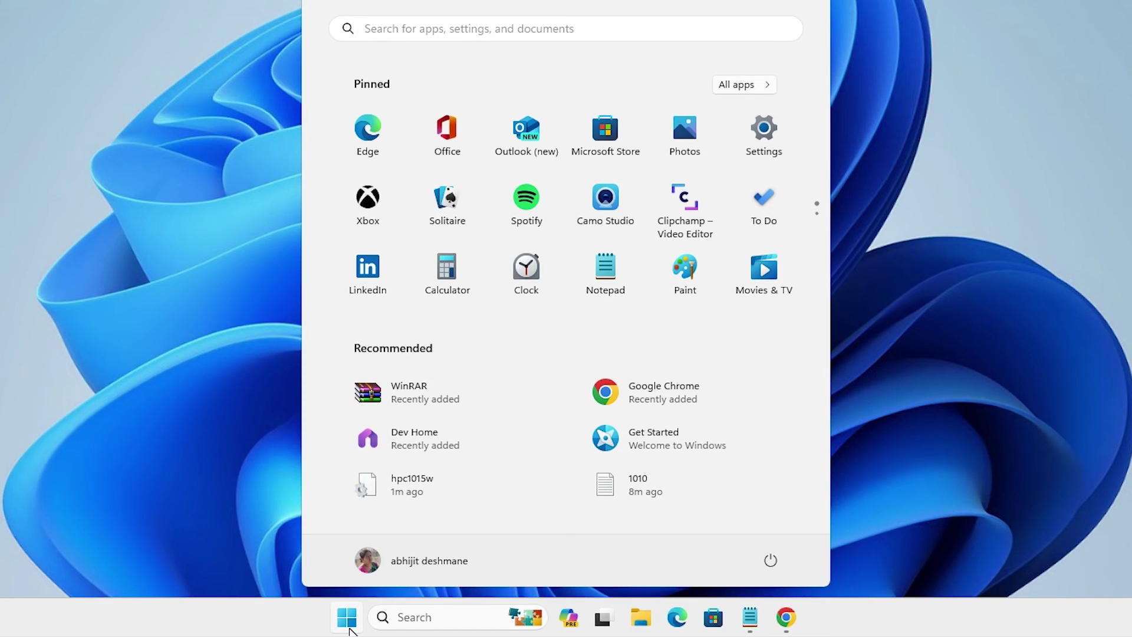
text(pr)
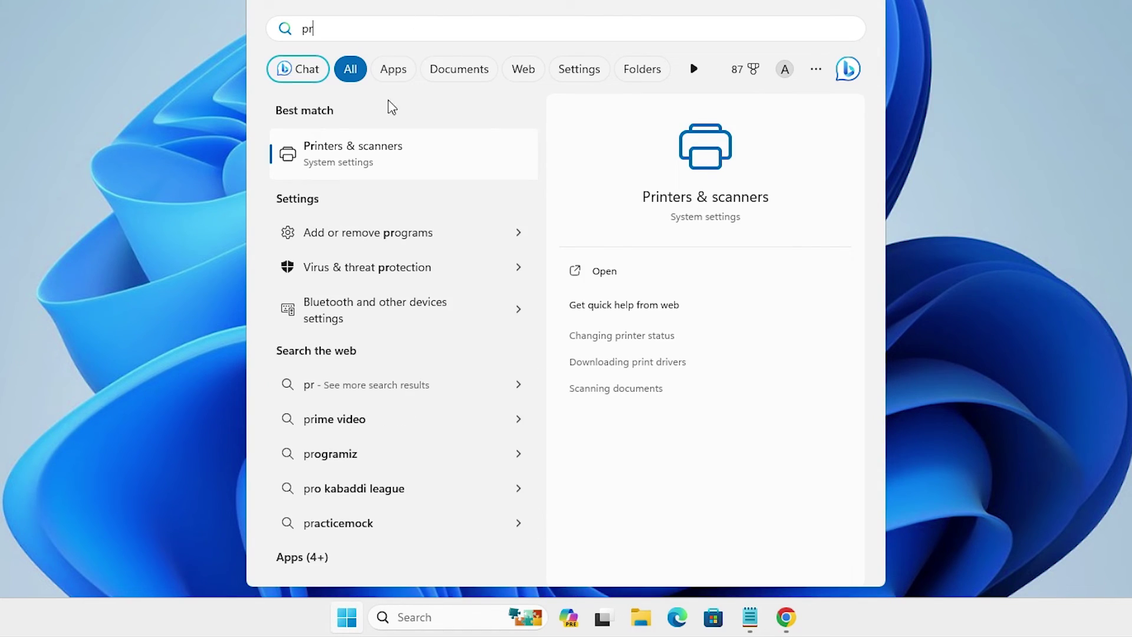